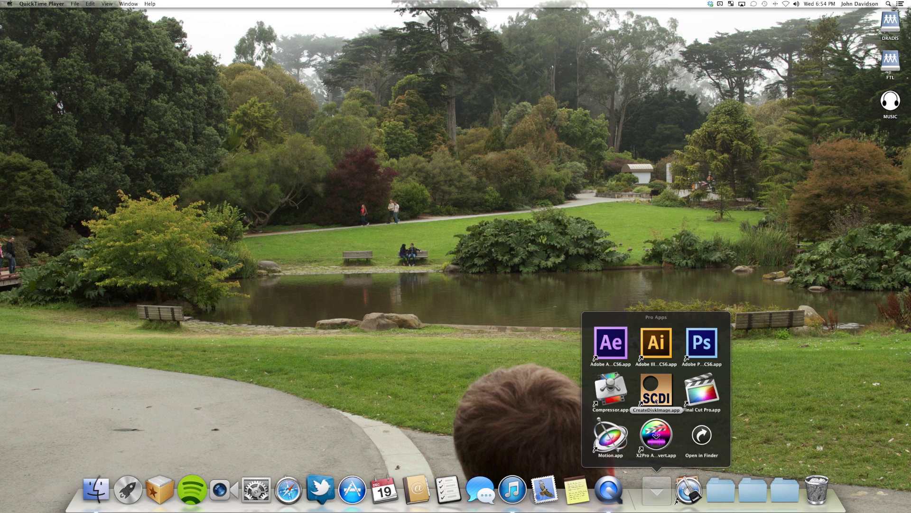
Step: Launch CreateDiskImage from the Pro Apps stack to make a 500 GB Sparse Bundle image
left_click(656, 402)
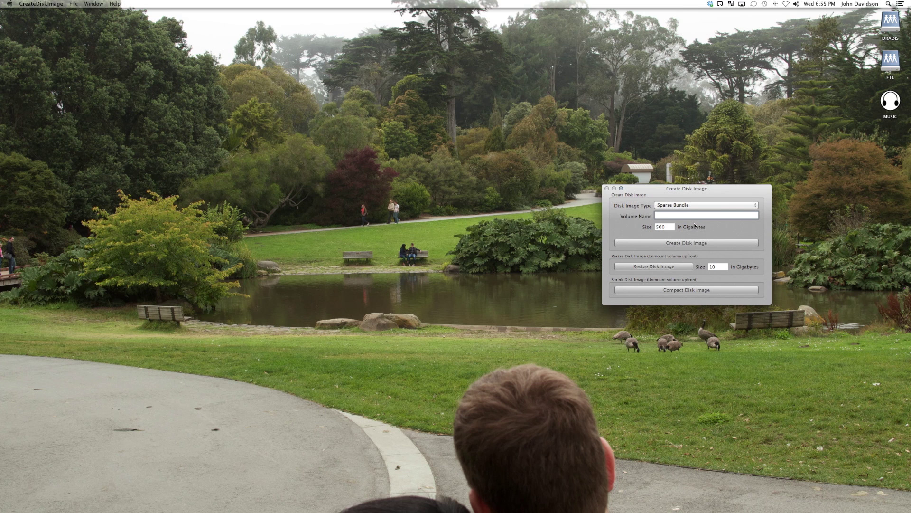
Step: Save a 500 GB sparse bundle named CreativeCow_ActionSpot, quit CreateDiskImage, and open Finder
type("CreativeCow_ActionSpot")
key("Return")
left_click(706, 242)
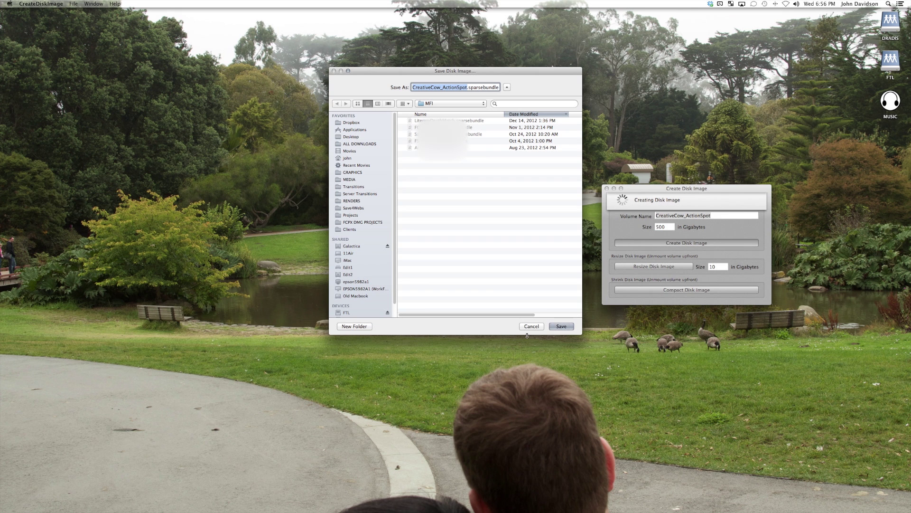
left_click(561, 326)
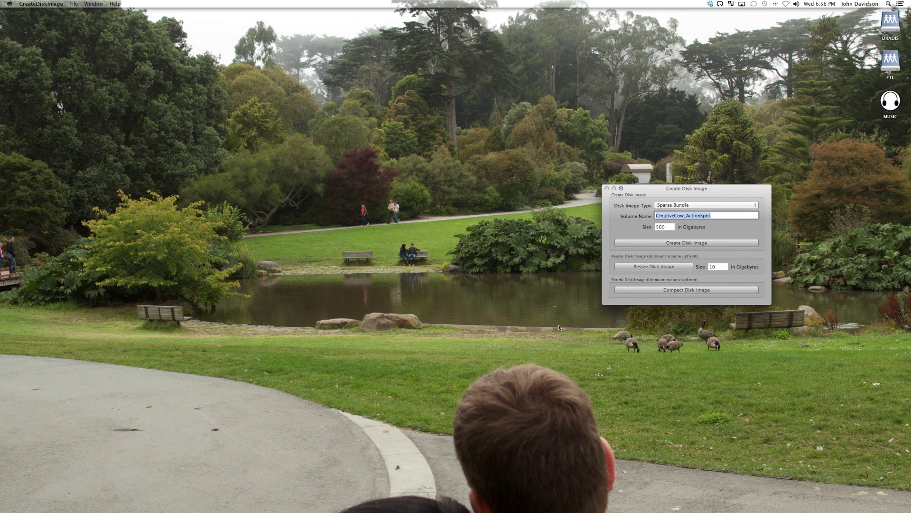
key("super+q")
left_click(96, 488)
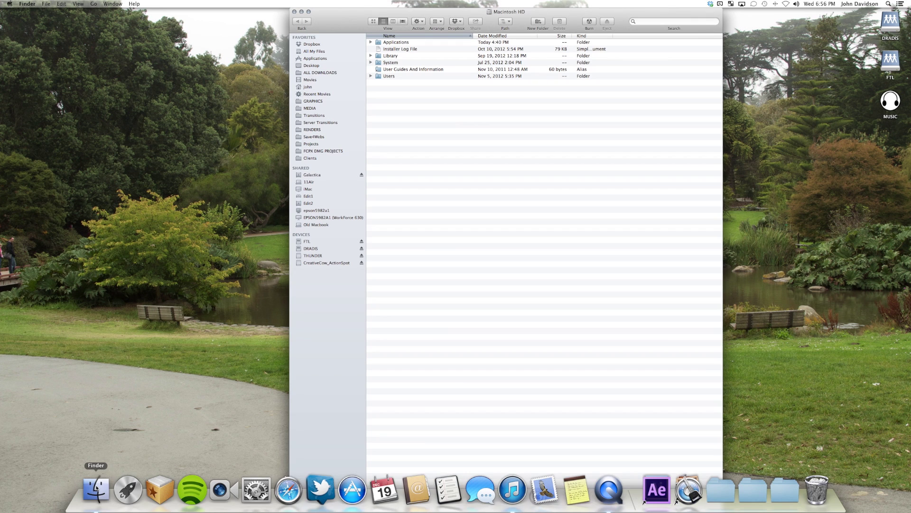
Step: Confirm the CreativeCow_ActionSpot volume is empty in Finder, then launch Final Cut Pro from Pro Apps
left_click(322, 263)
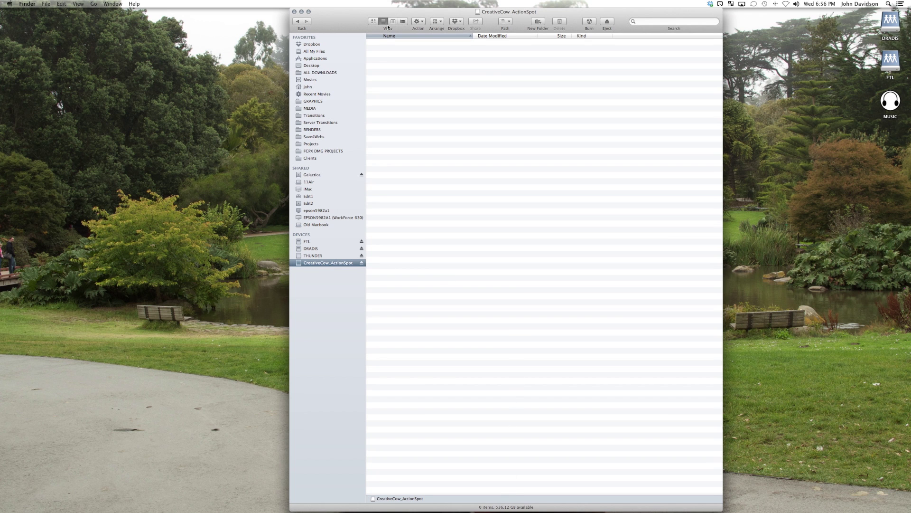
left_click_drag(388, 27, 352, 66)
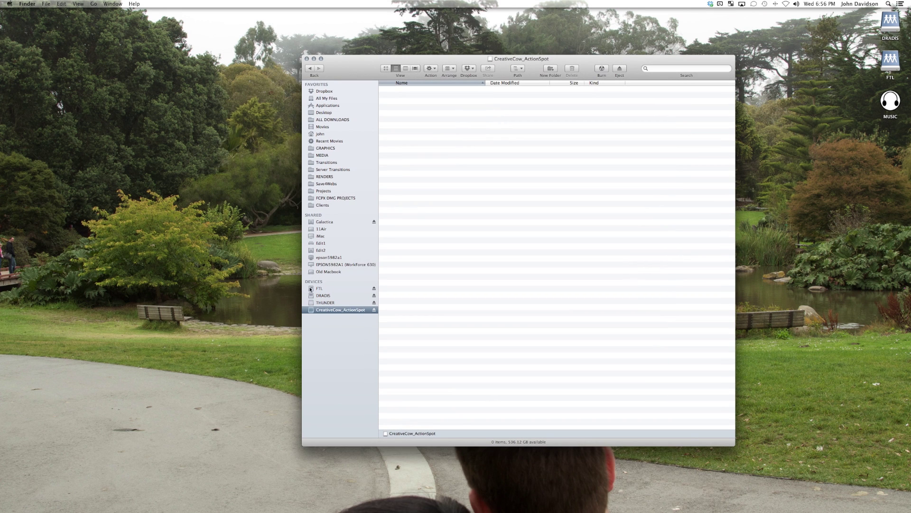
mouse_move(192, 498)
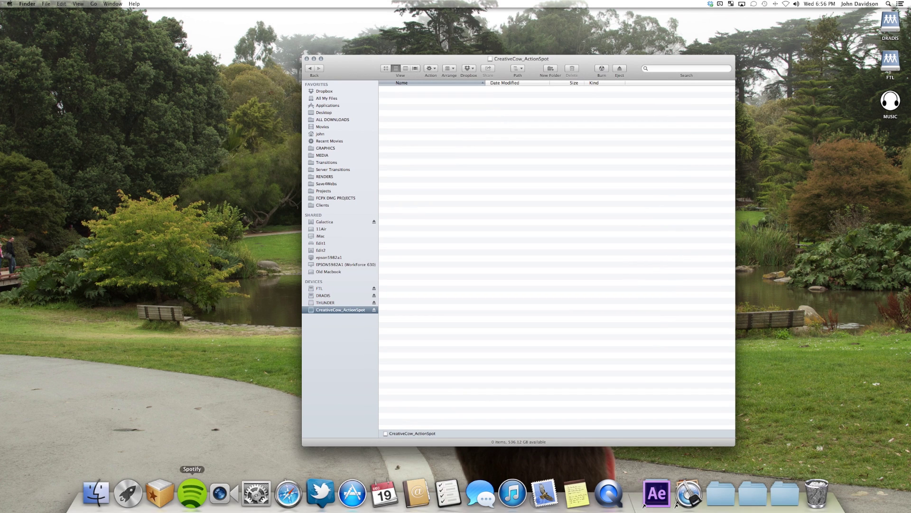
left_click(288, 487)
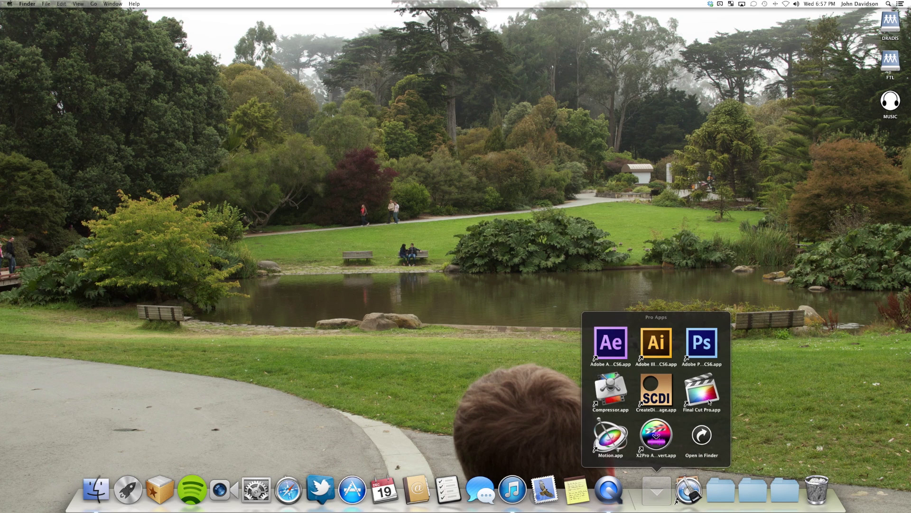
left_click(709, 402)
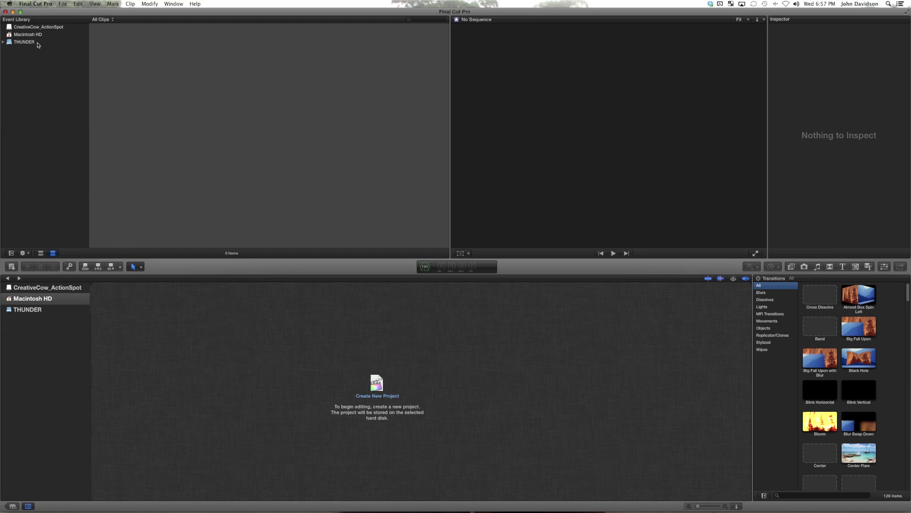
Step: Create an event named ActionSpot on the CreativeCow_ActionSpot disk and open the Import preferences
left_click(58, 28)
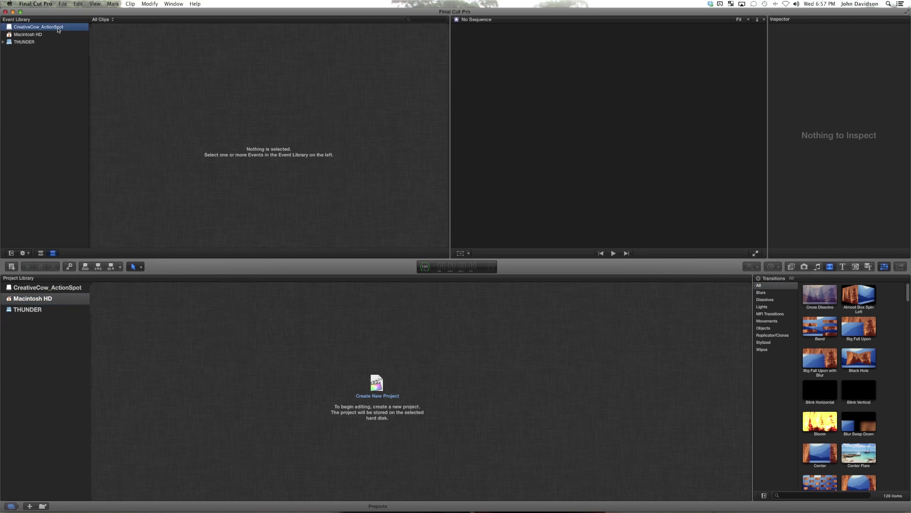
left_click(64, 4)
left_click(75, 30)
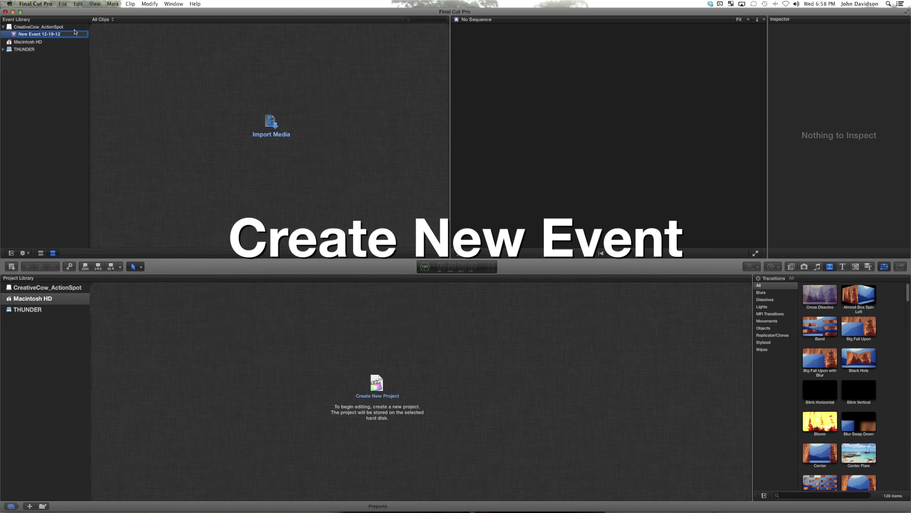
type("ActionSpot")
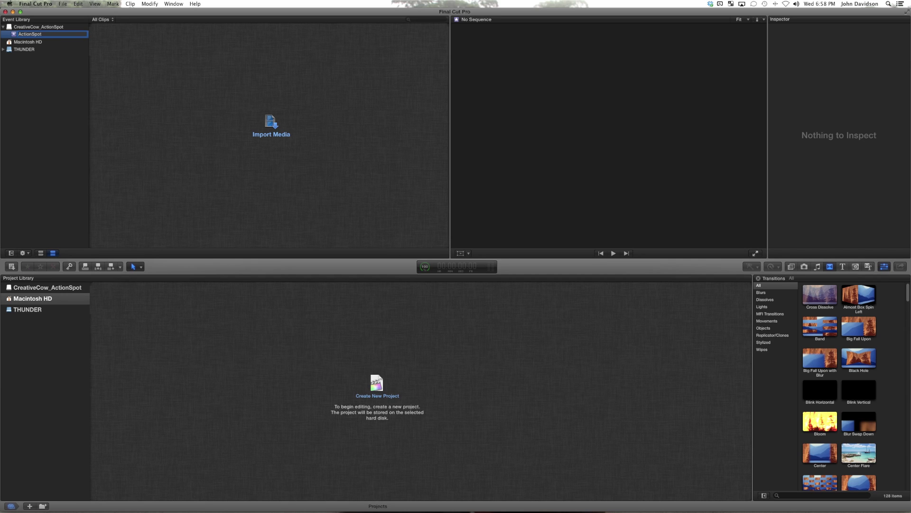
key("Return")
key("super+comma")
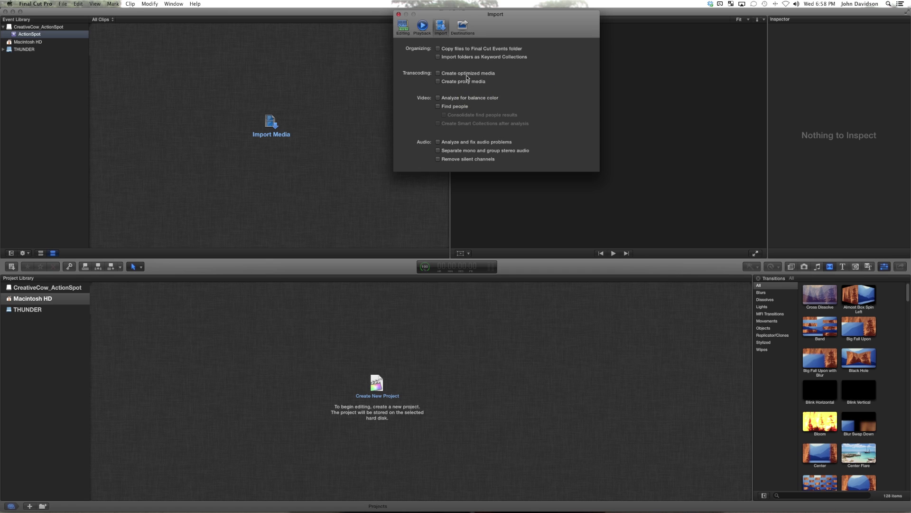
Step: Enable 'Import folders as Keyword Collections', review Destinations, Playback and Editing, then close Preferences
left_click(446, 57)
left_click(463, 26)
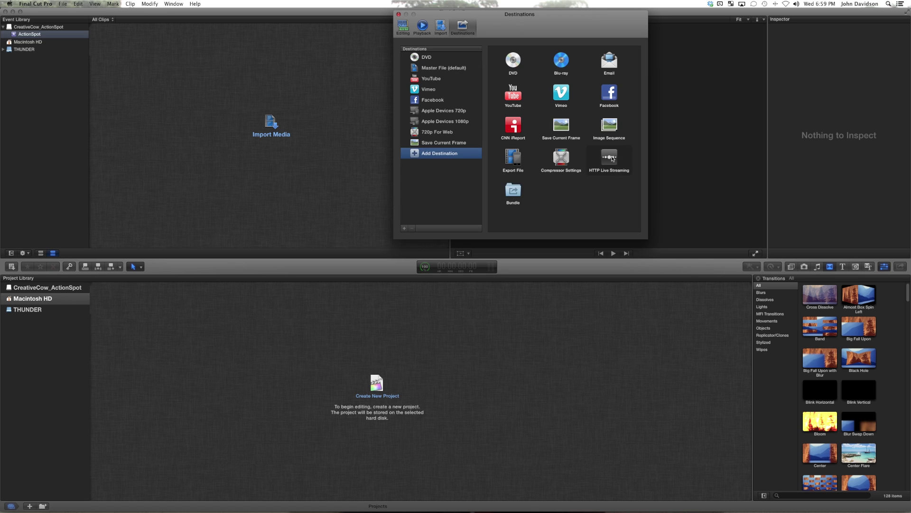
left_click(420, 27)
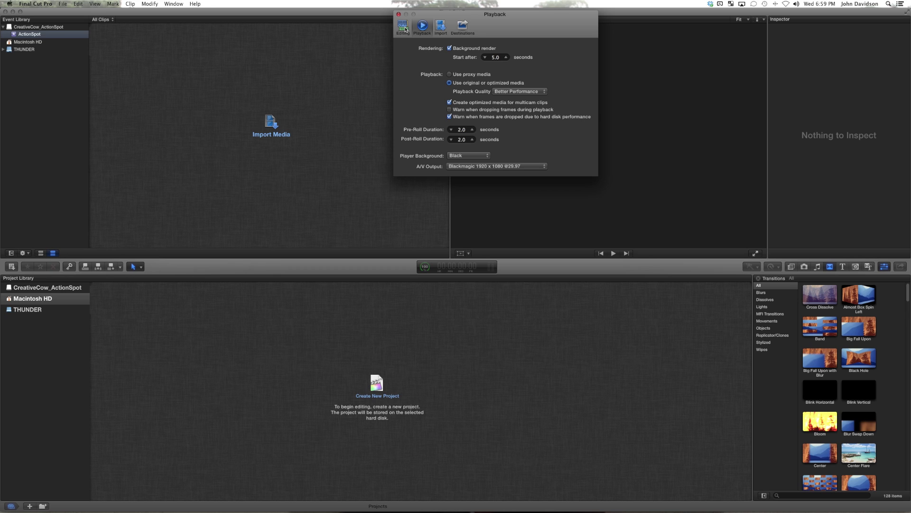
left_click(403, 27)
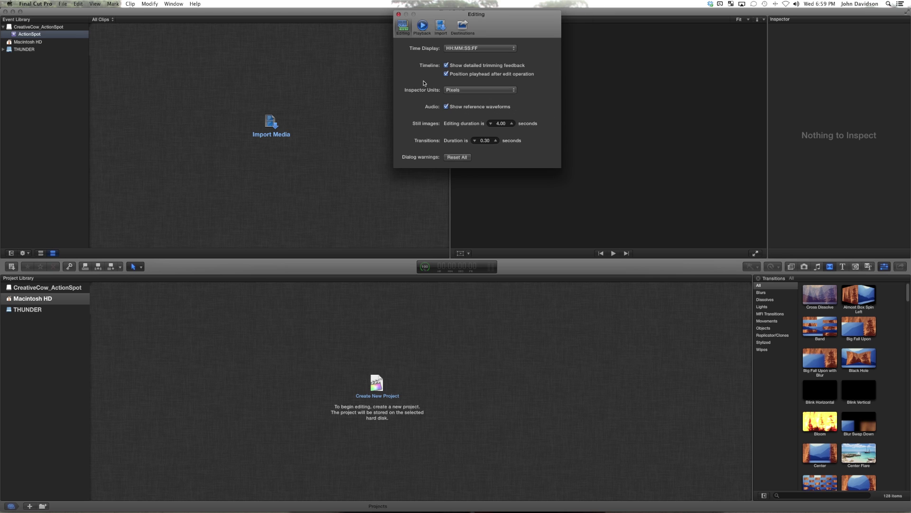
key("super+w")
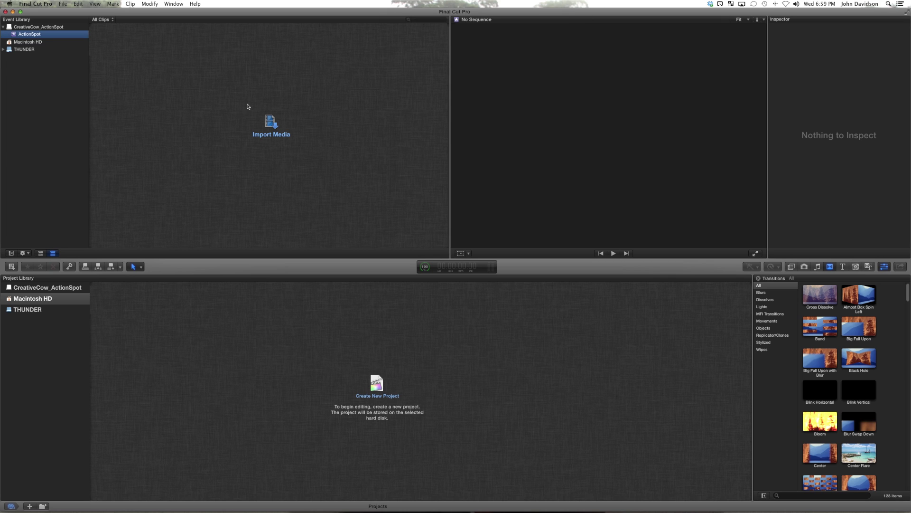
Step: Drag the Footage from Shoot folder from MEDIA into the ActionSpot event and list its clips
left_click(64, 487)
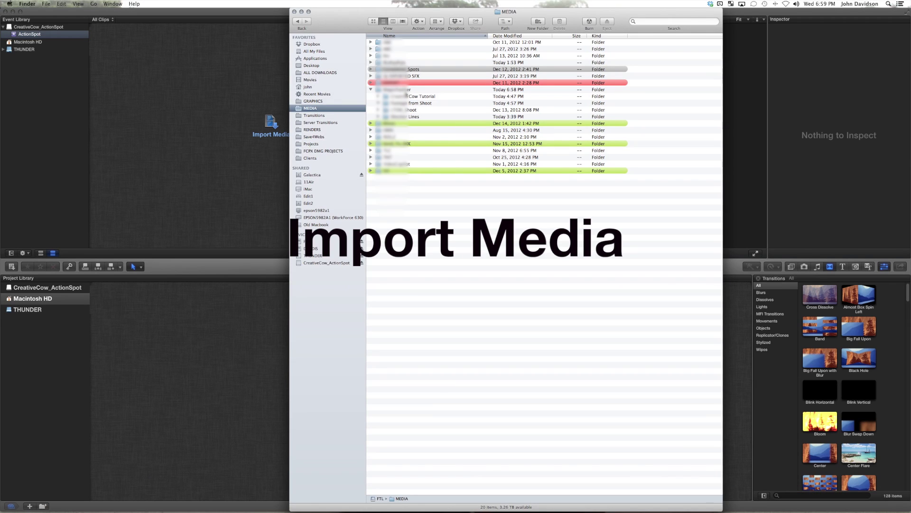
left_click_drag(410, 103, 44, 35)
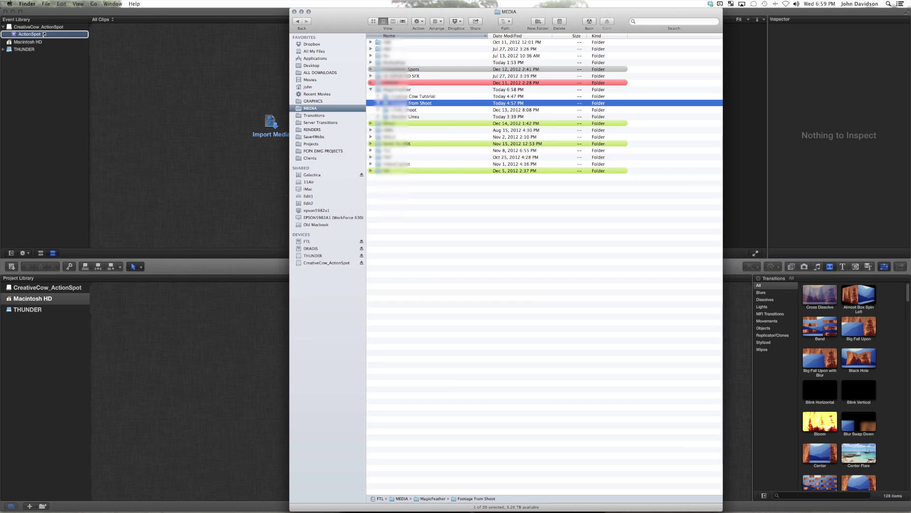
left_click_drag(44, 34, 44, 34)
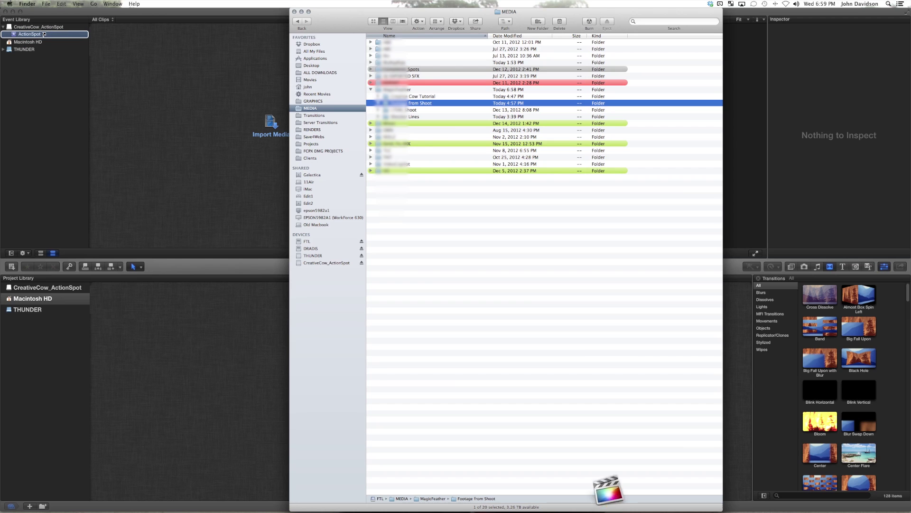
left_click(69, 105)
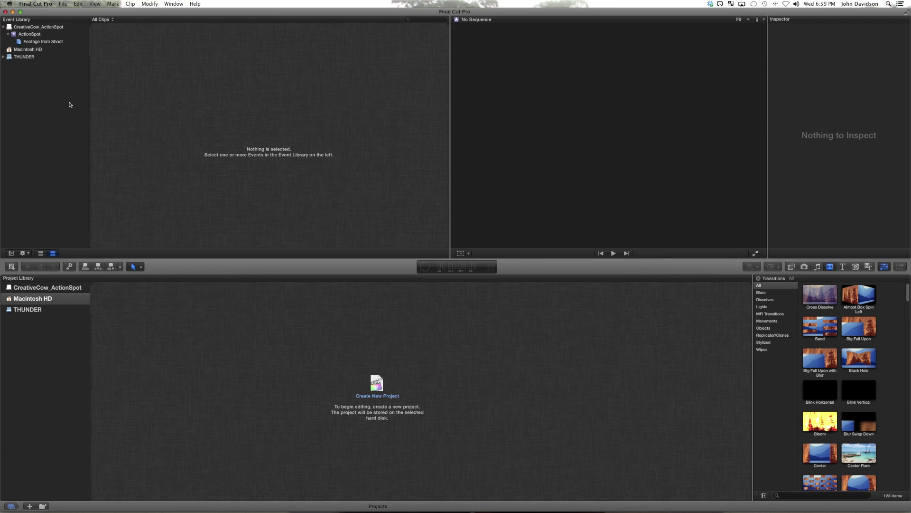
left_click(60, 50)
left_click(60, 42)
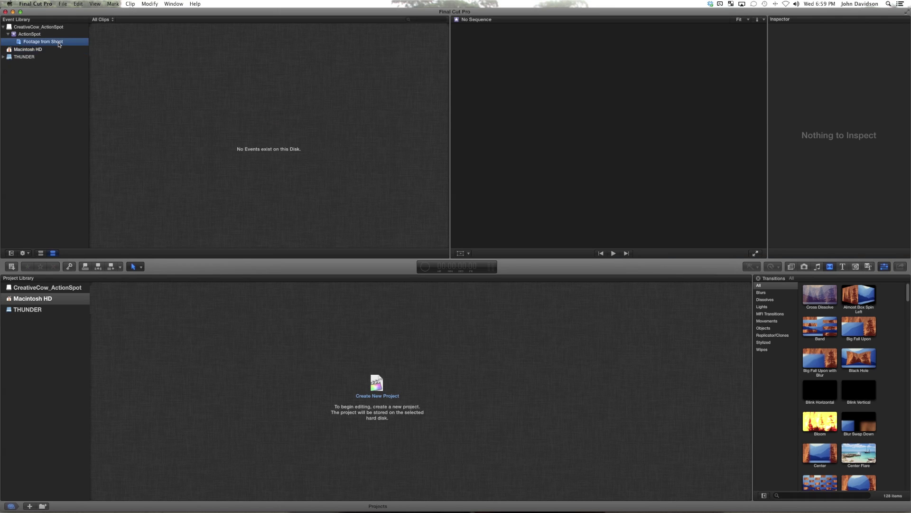
left_click(154, 118)
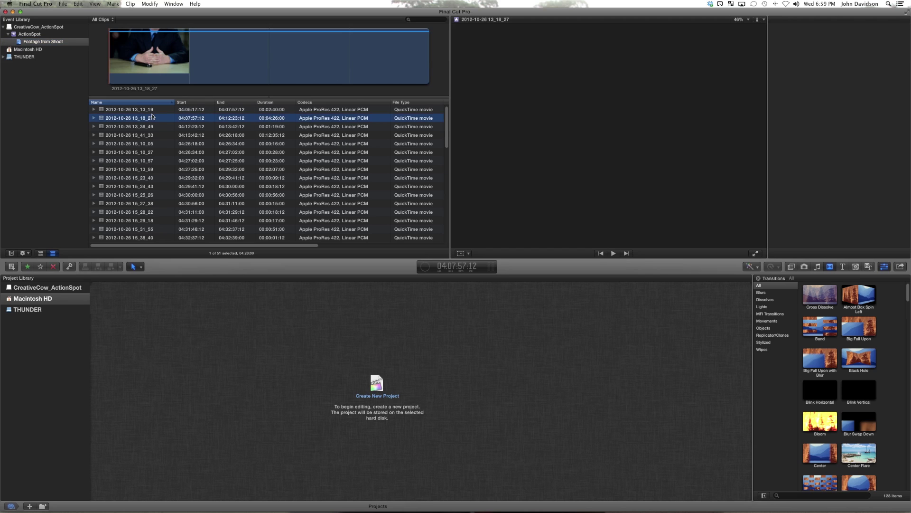
Step: Preview clips 13_18_27 through 15_27_38, then reselect ActionSpot and Footage from Shoot
left_click(177, 72)
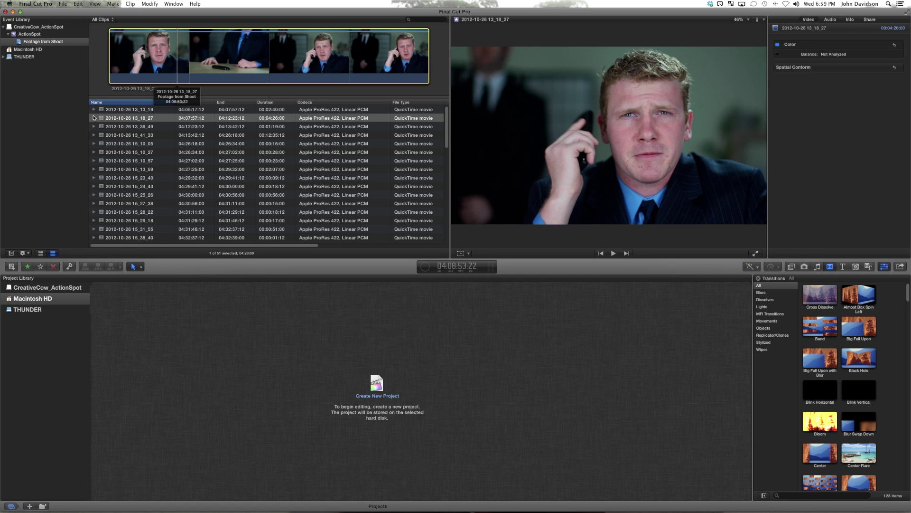
left_click(110, 126)
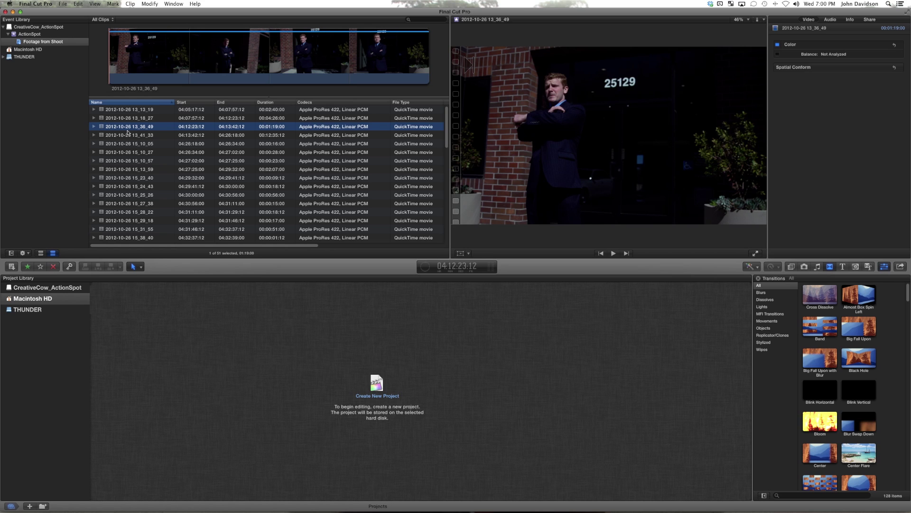
left_click(128, 152)
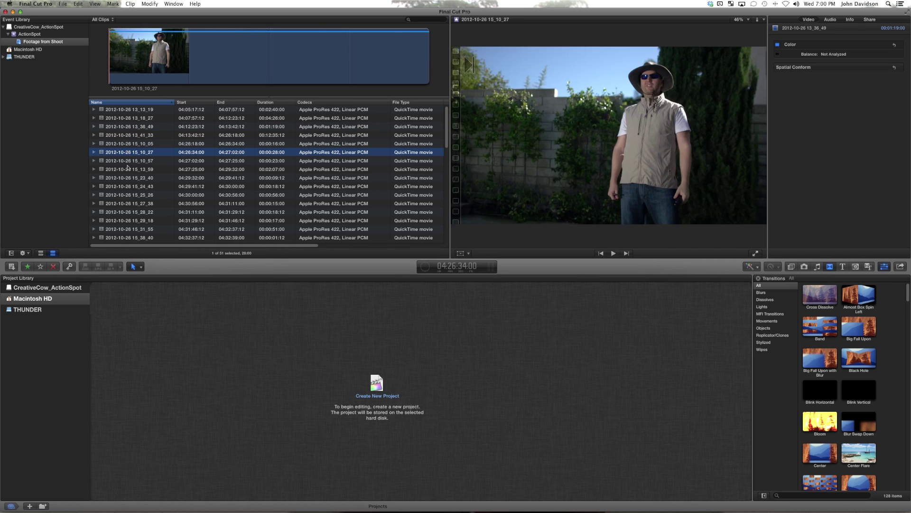
left_click(127, 179)
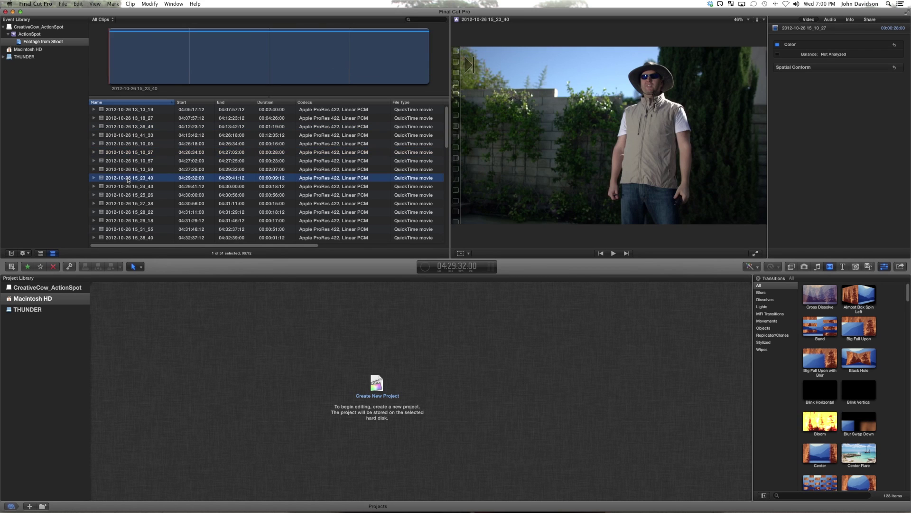
left_click(131, 189)
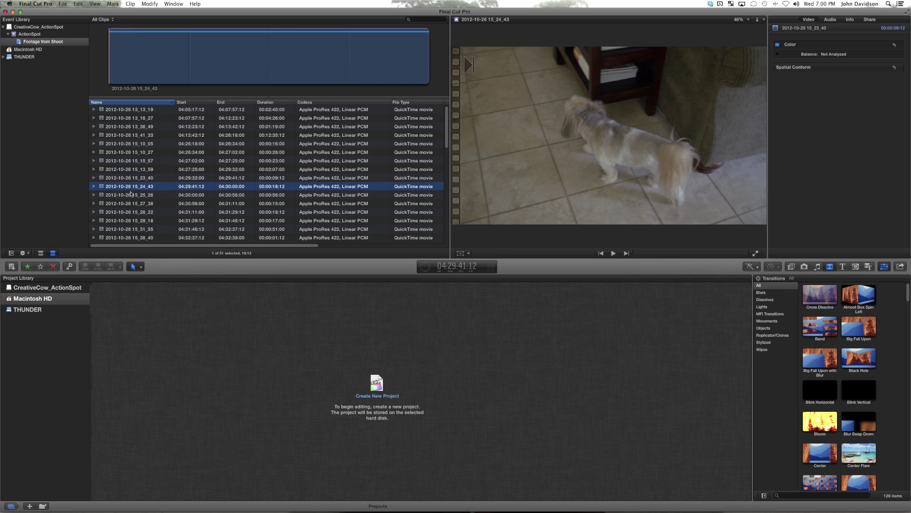
left_click(131, 195)
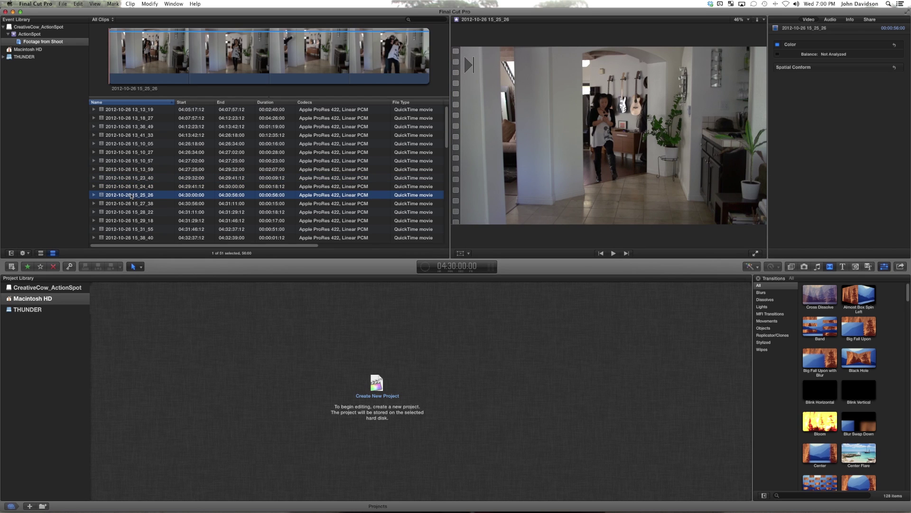
left_click(123, 206)
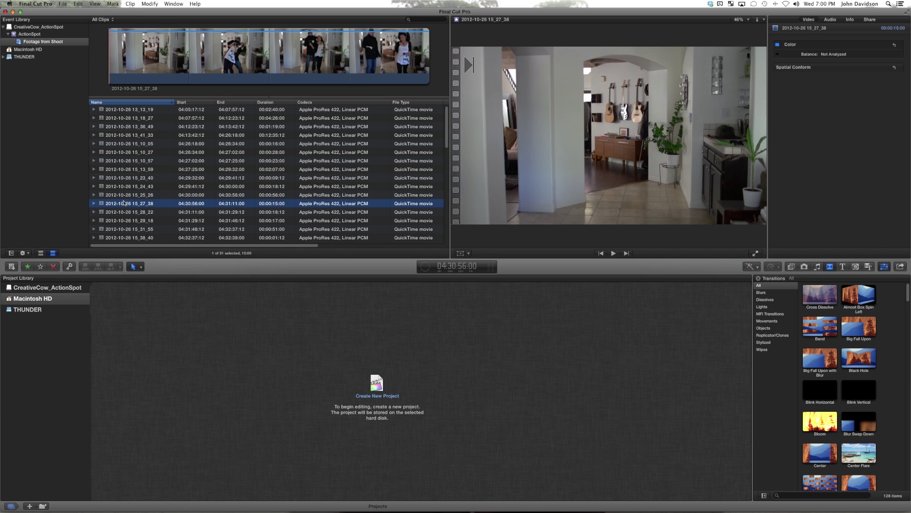
left_click(48, 36)
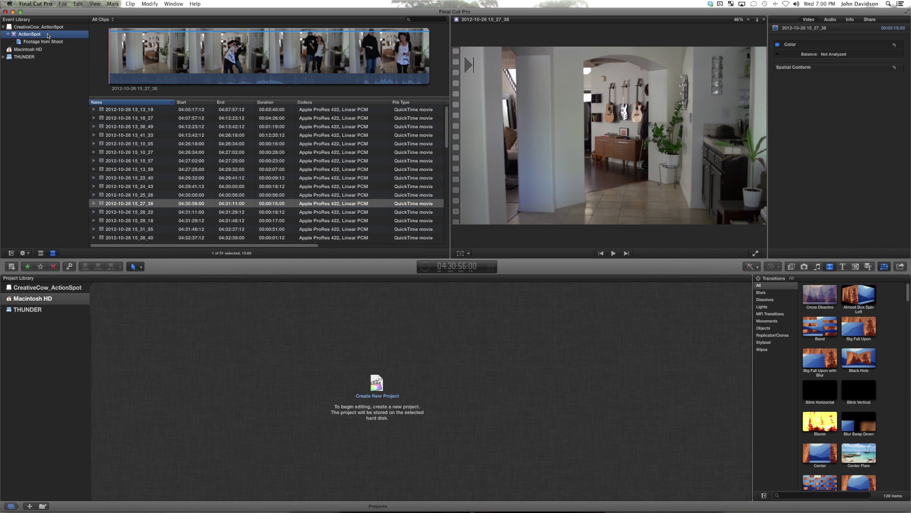
left_click(46, 41)
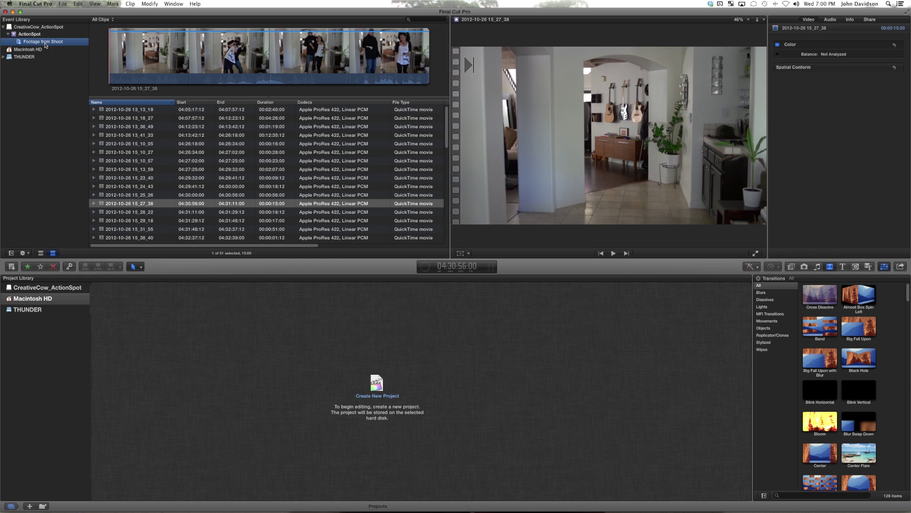
Step: Create a Graphics smart collection in ActionSpot with a Text rule that includes gfx
left_click(36, 37)
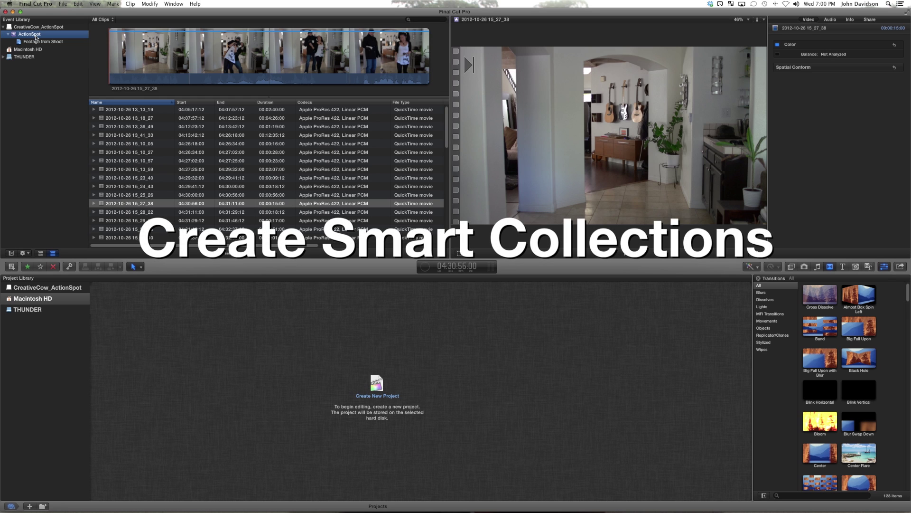
left_click(63, 3)
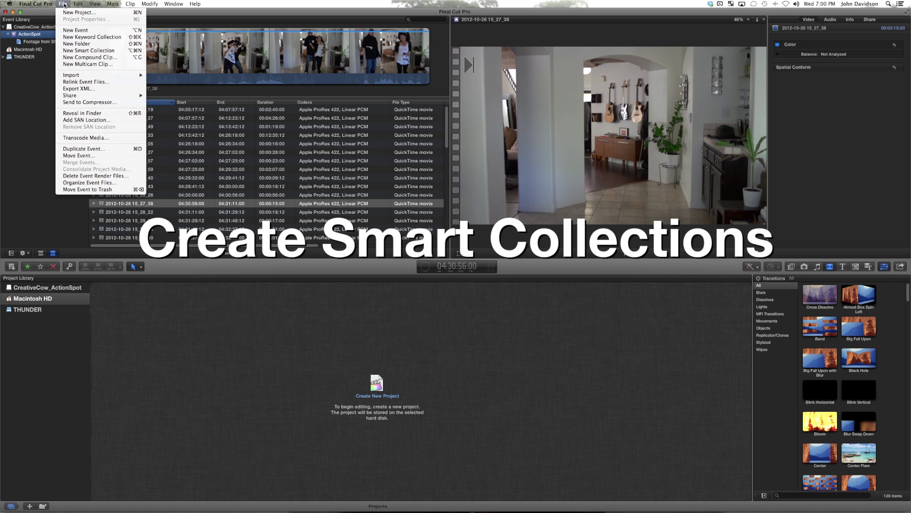
left_click(75, 50)
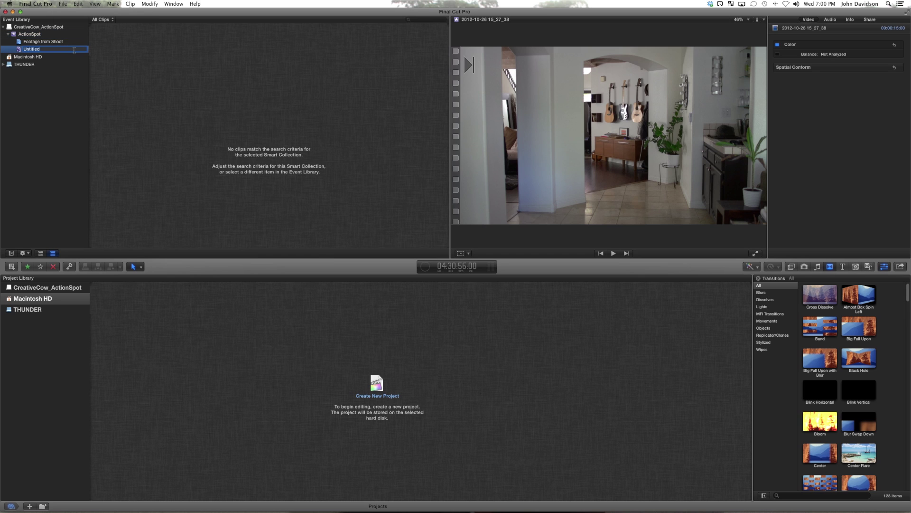
type("Graphics")
key("Return")
double_click(23, 50)
left_click(391, 204)
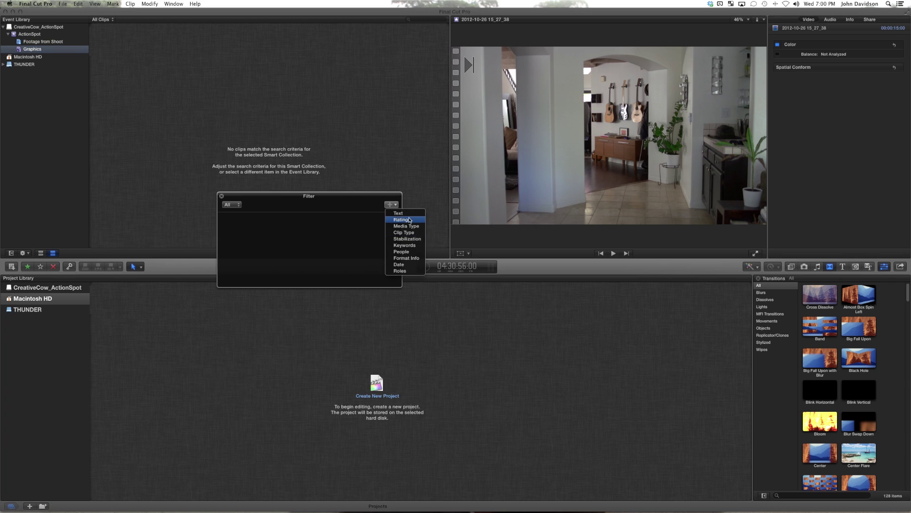
left_click(409, 216)
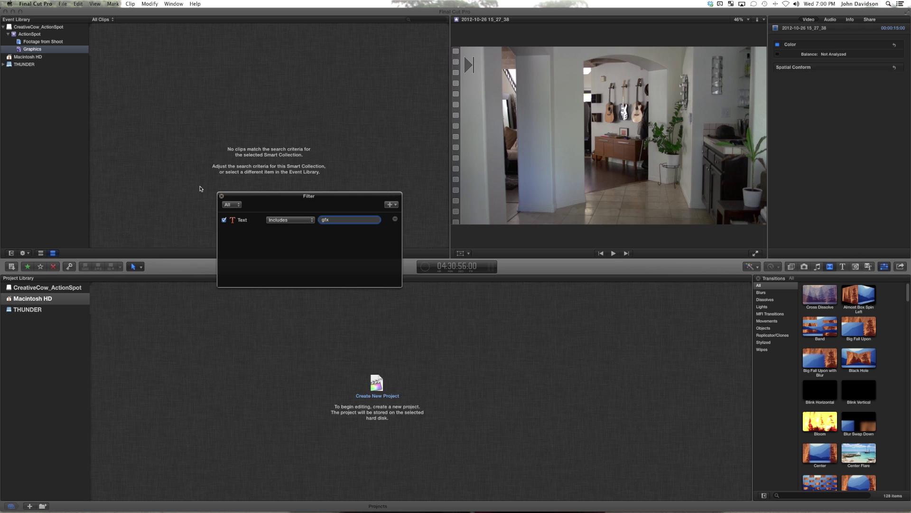
left_click(222, 196)
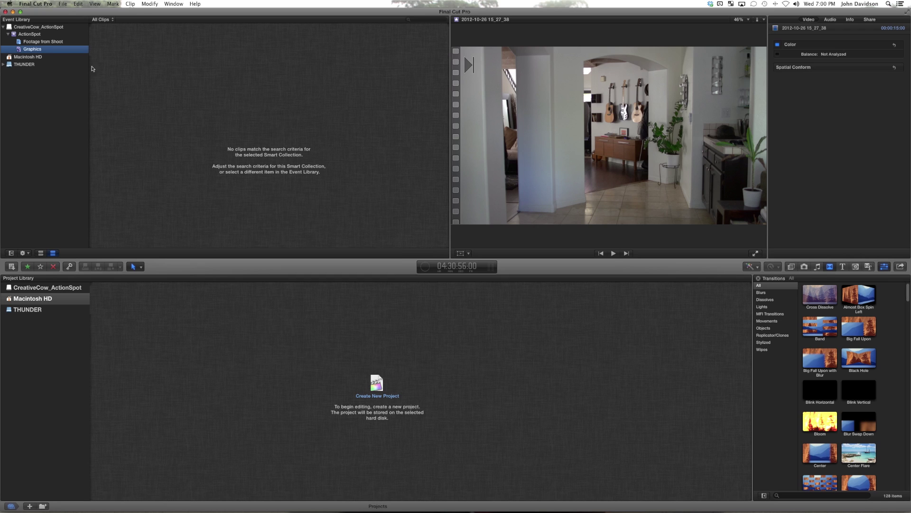
Step: Create a Comps smart collection with a Clip Type rule set to Compound
left_click(63, 4)
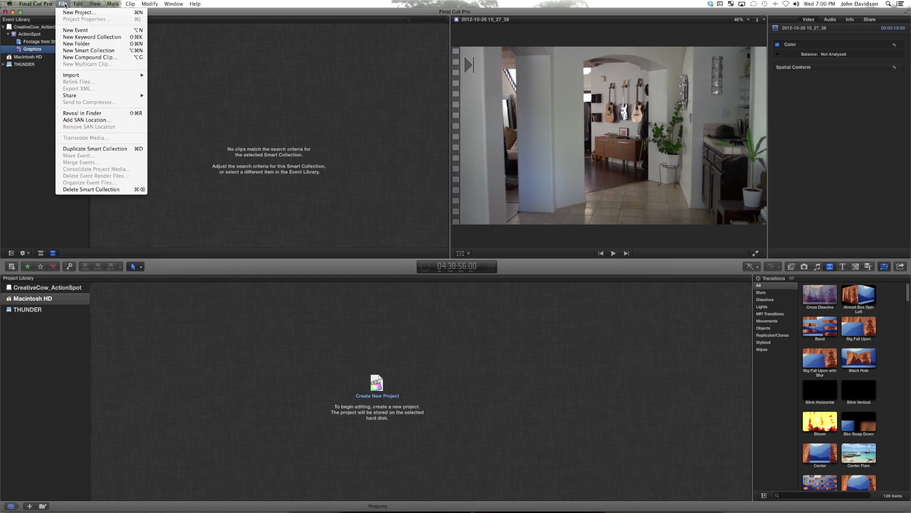
left_click(119, 50)
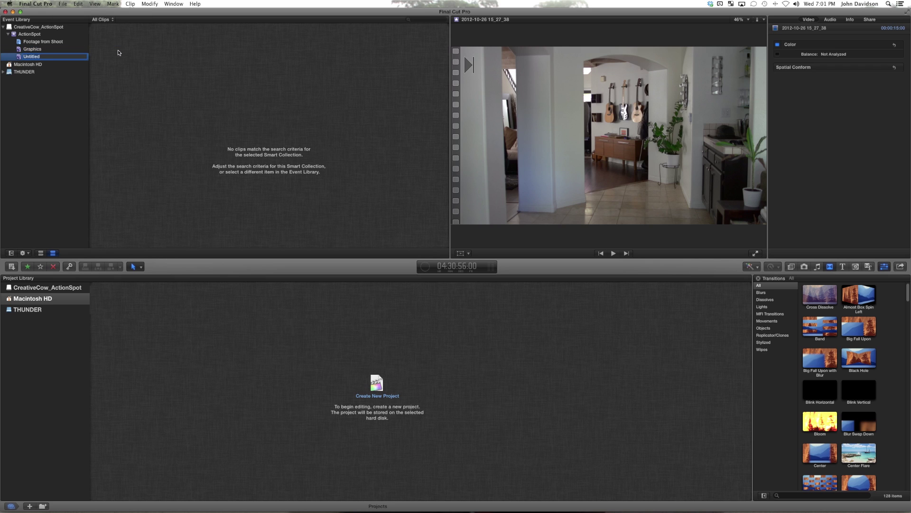
type("Compou")
key("Return")
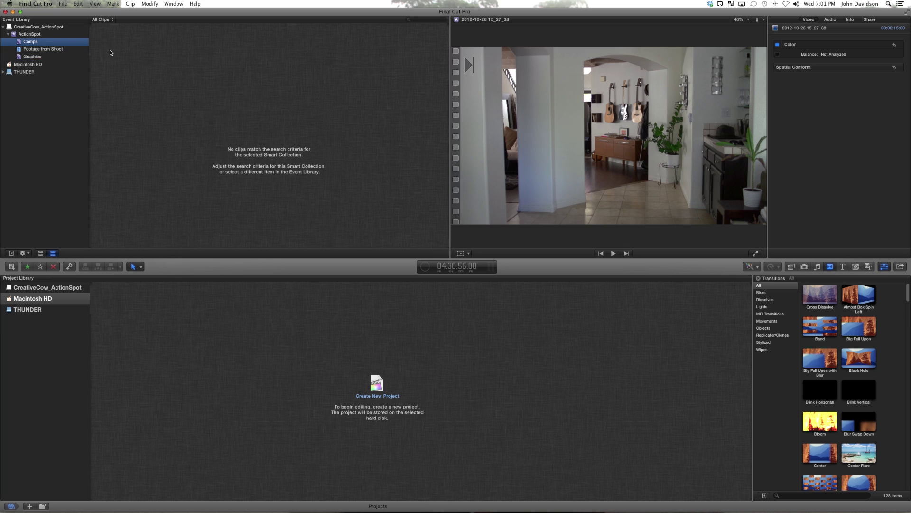
right_click(41, 46)
left_click(38, 42)
left_click(390, 204)
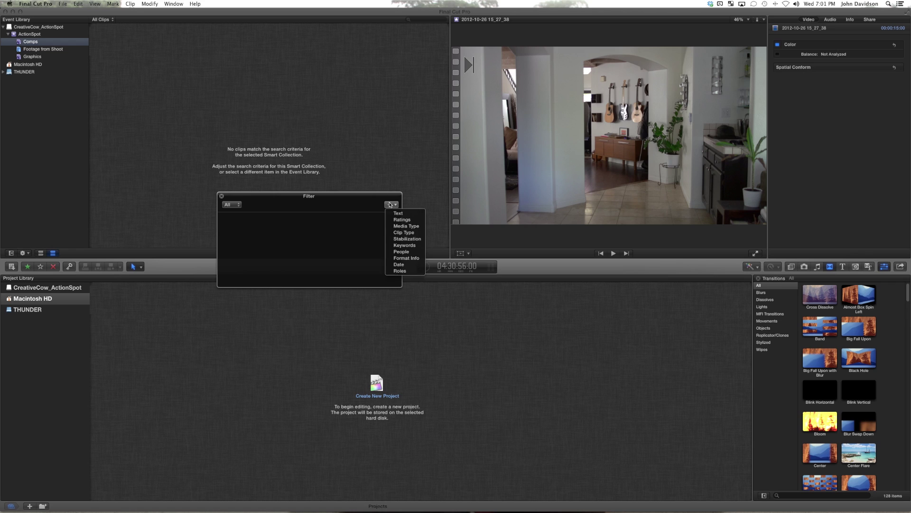
left_click(401, 232)
left_click(339, 220)
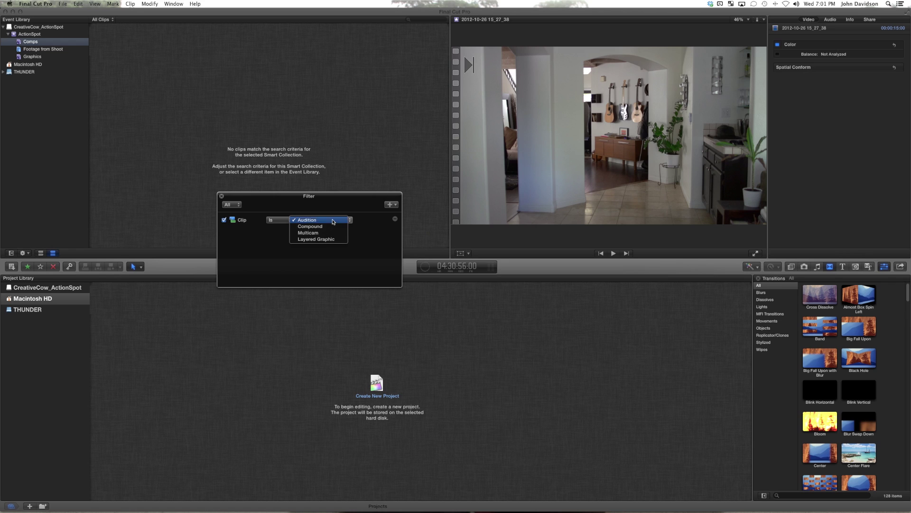
left_click(339, 215)
key("super+f")
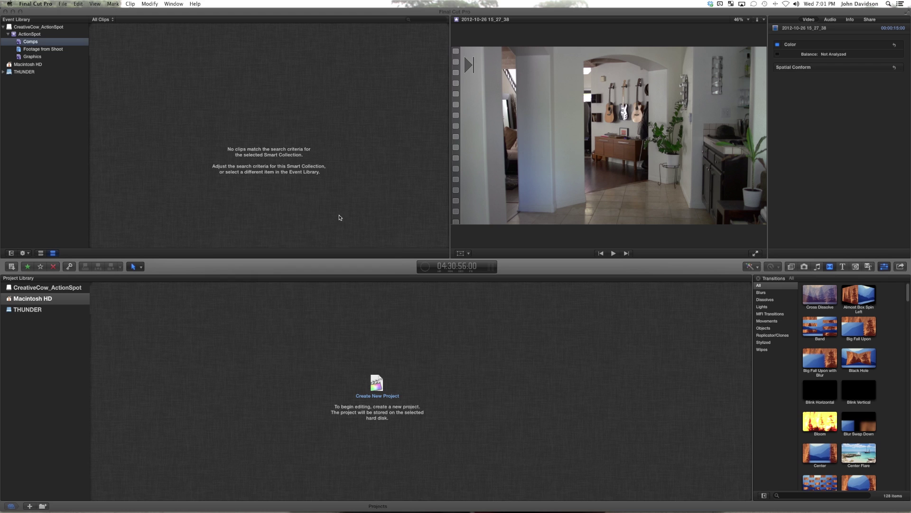
Step: Create a Music smart collection with a Media Type rule set to Audio Only
left_click(62, 4)
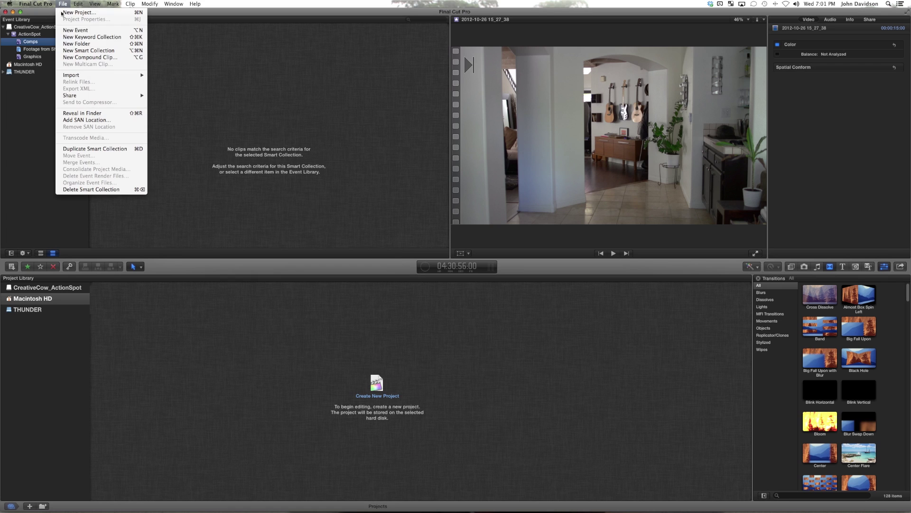
left_click(81, 50)
type("Music")
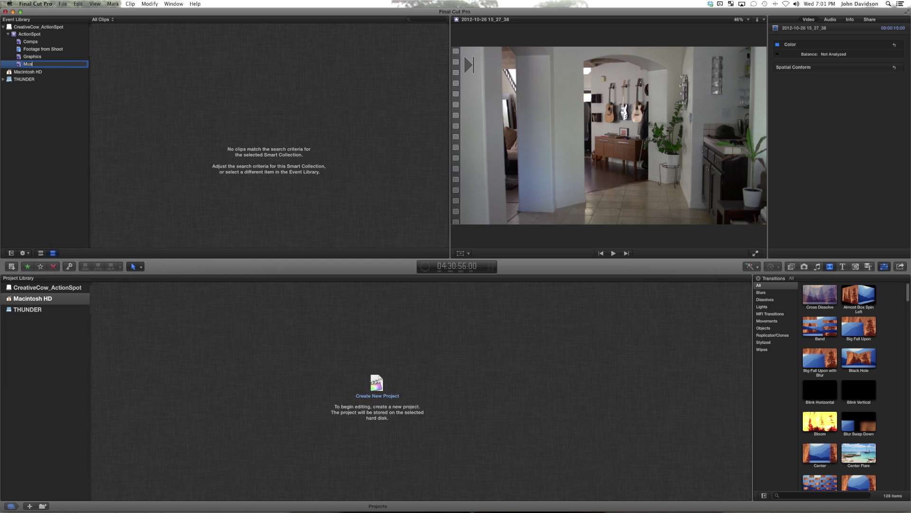
key("Return")
double_click(19, 65)
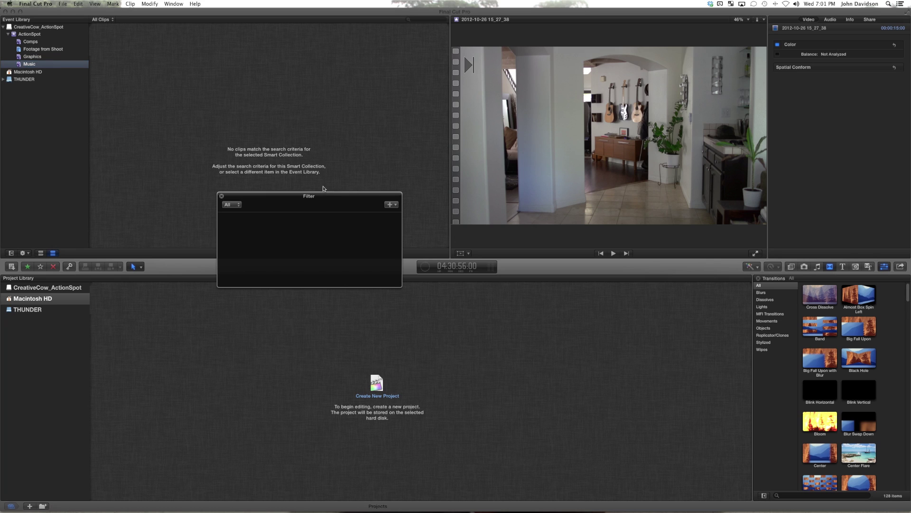
left_click(386, 205)
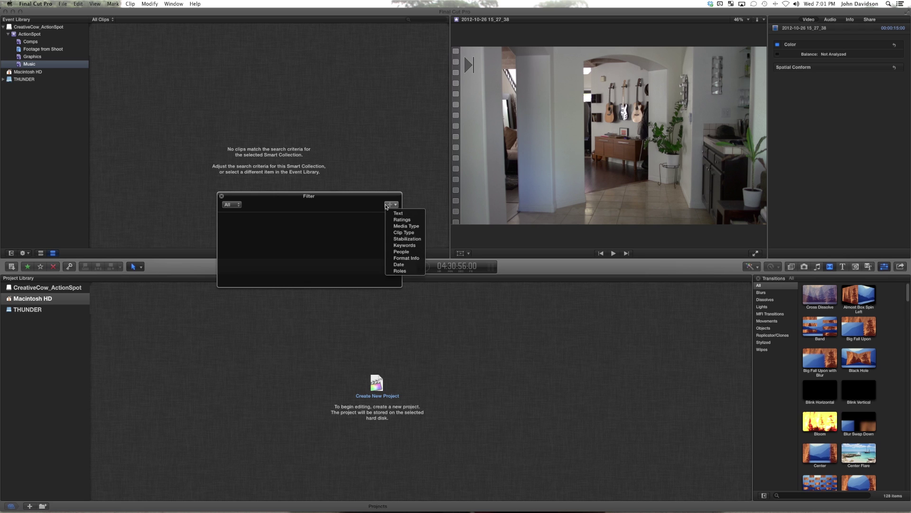
left_click(407, 226)
left_click(323, 219)
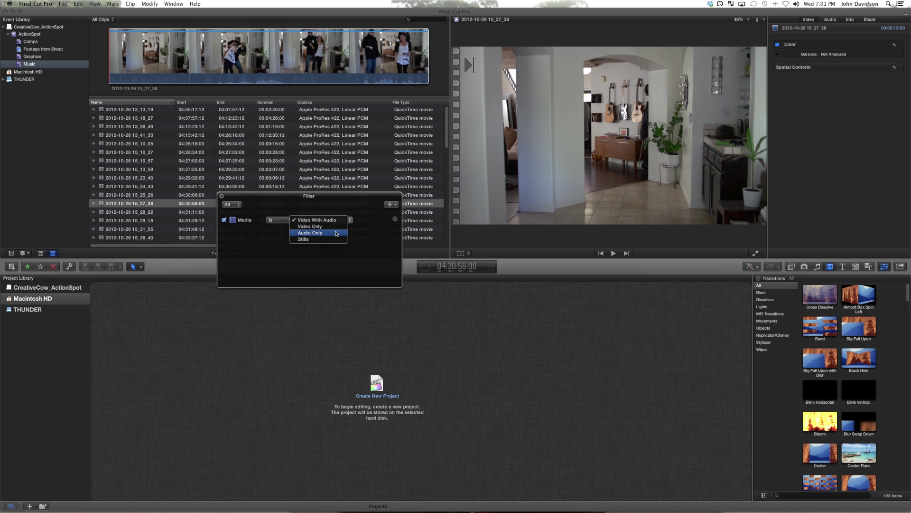
left_click(336, 232)
left_click(222, 196)
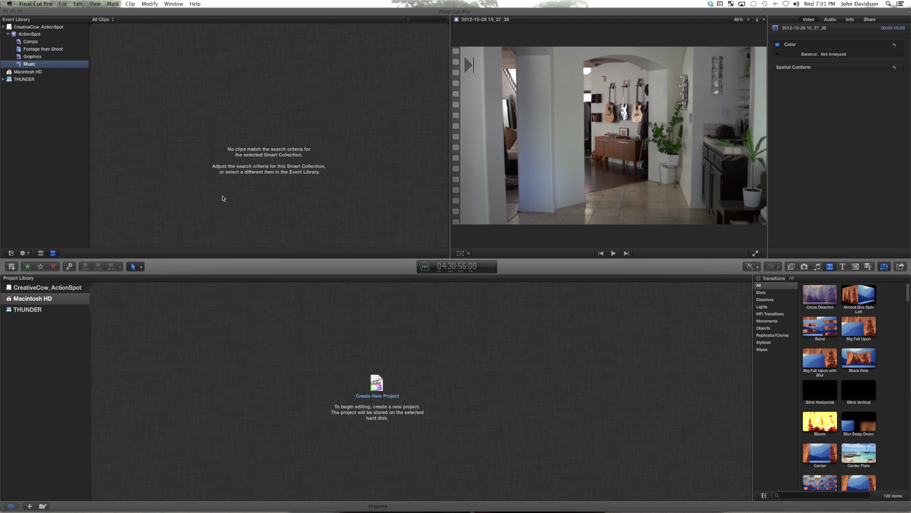
left_click(48, 126)
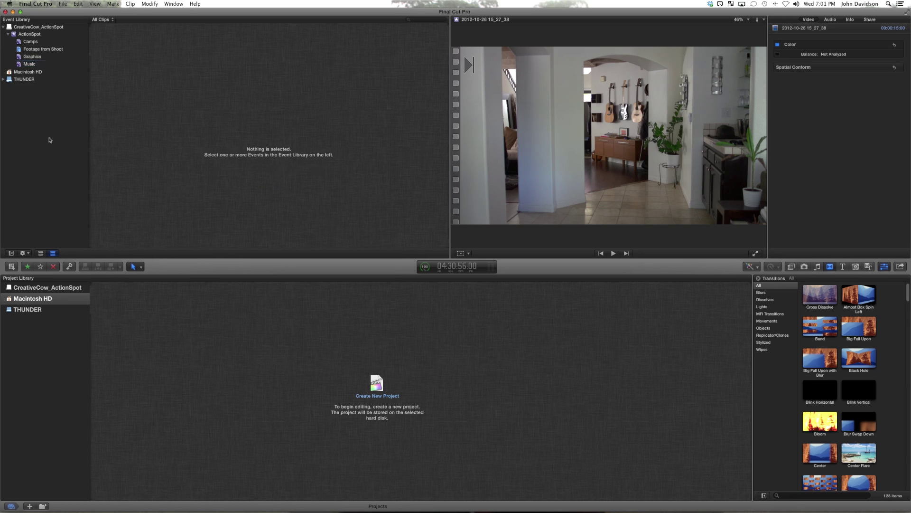
Step: Review the Comps, Footage from Shoot and Music collections, end on empty Comps, then bring Finder forward
left_click(37, 42)
left_click(35, 50)
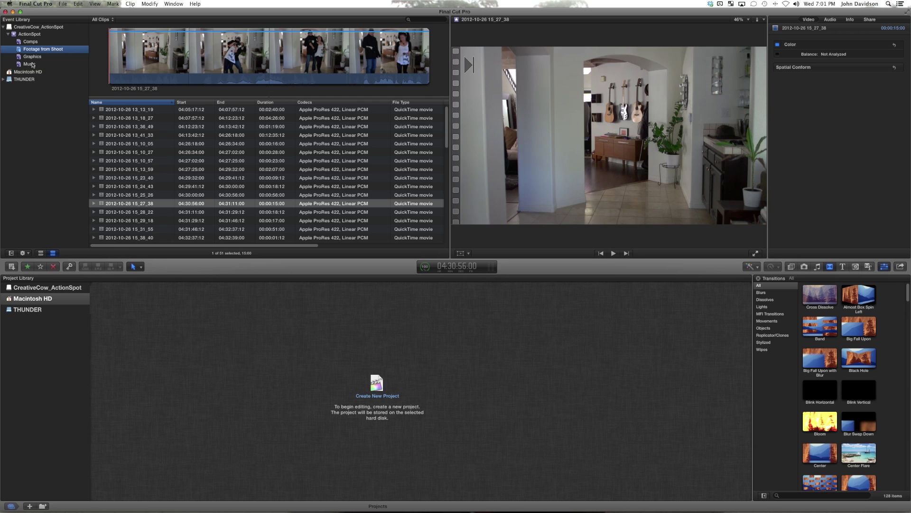
left_click(32, 65)
left_click(33, 43)
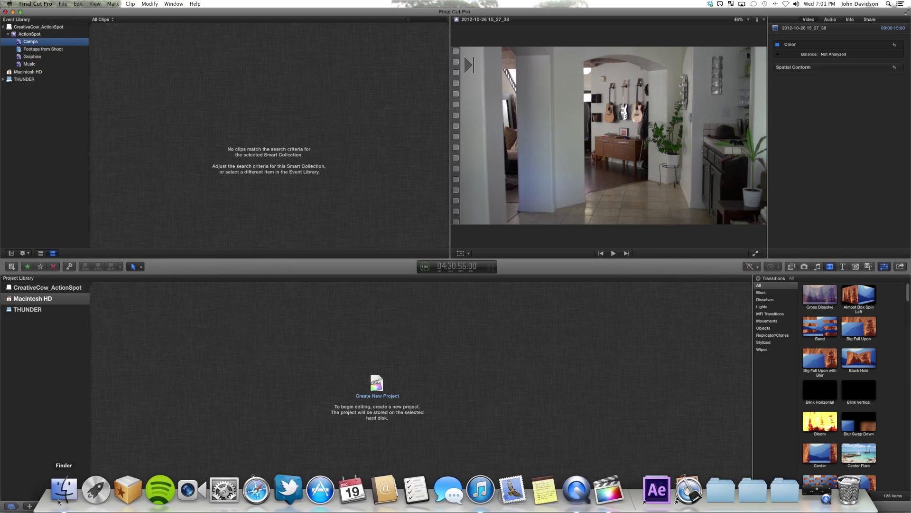
left_click(60, 496)
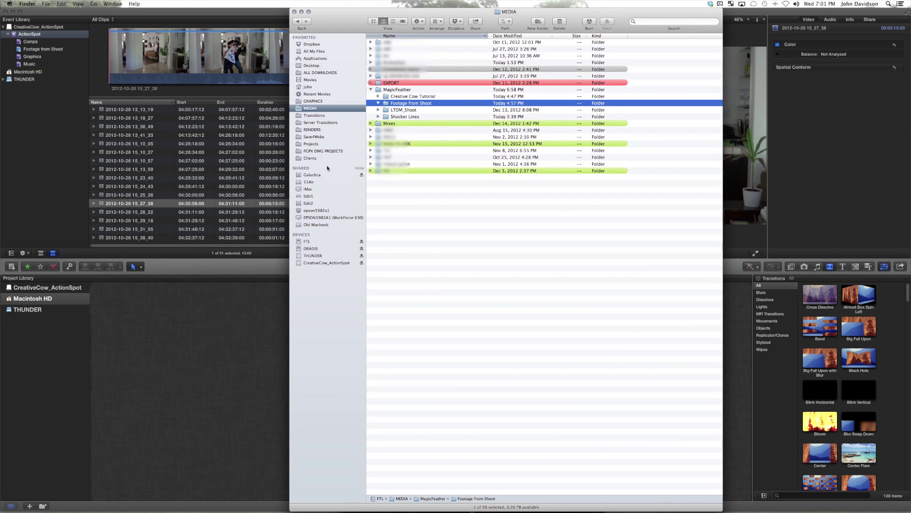
Step: Import the Decider and Shocker Title renders from RENDERS into the ActionSpot event
left_click(313, 130)
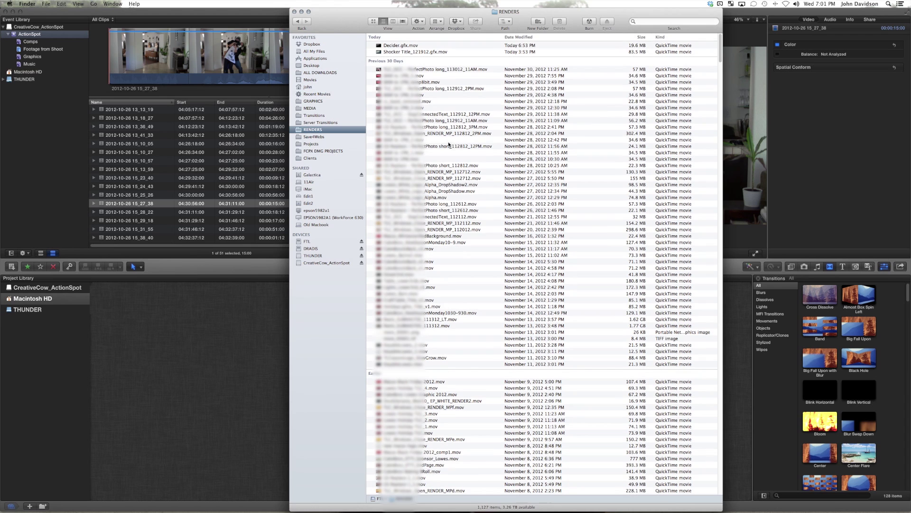
left_click(414, 52)
left_click(409, 45, "shift")
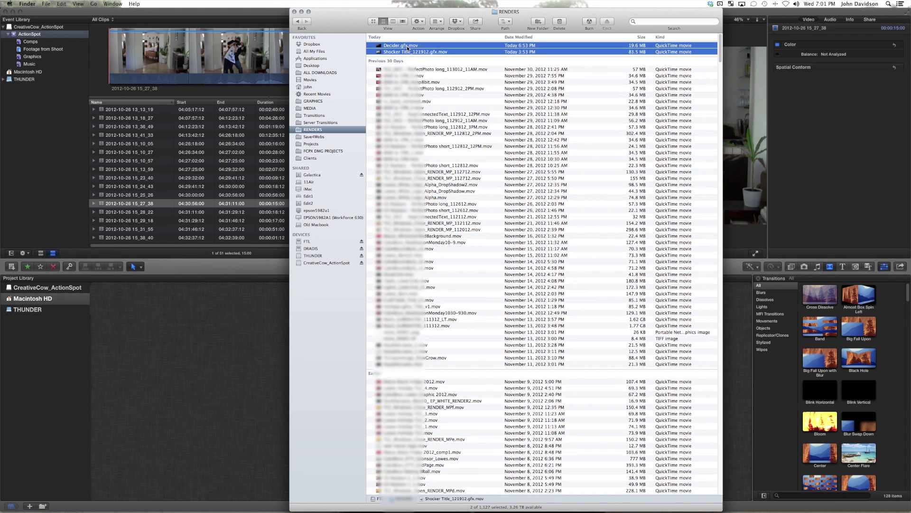
left_click_drag(408, 47, 59, 33)
Step: Search for .gfx and import Jet_NoGround, Shocker_Wide, Nested Bullet and RotoJump_Explosion into ActionSpot
scroll(457, 320, "down", 5)
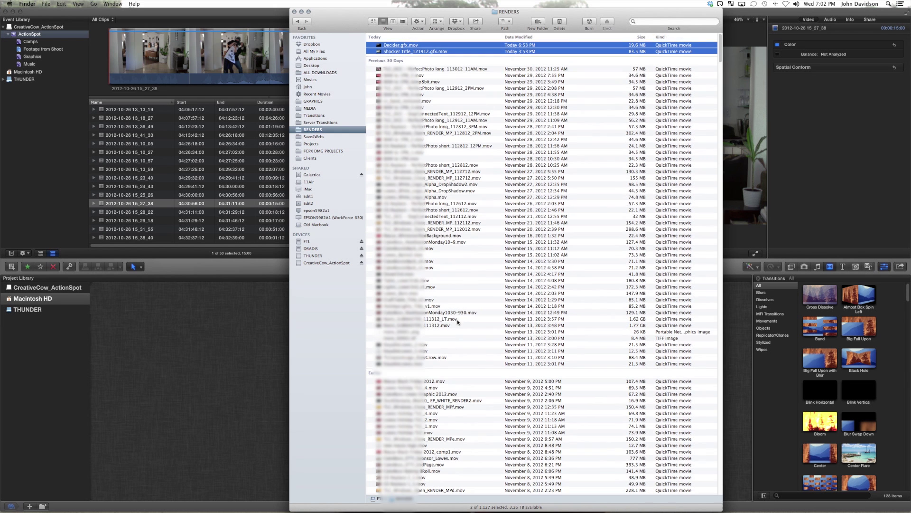
scroll(457, 322, "down", 3)
key("super+f")
type(".gfx")
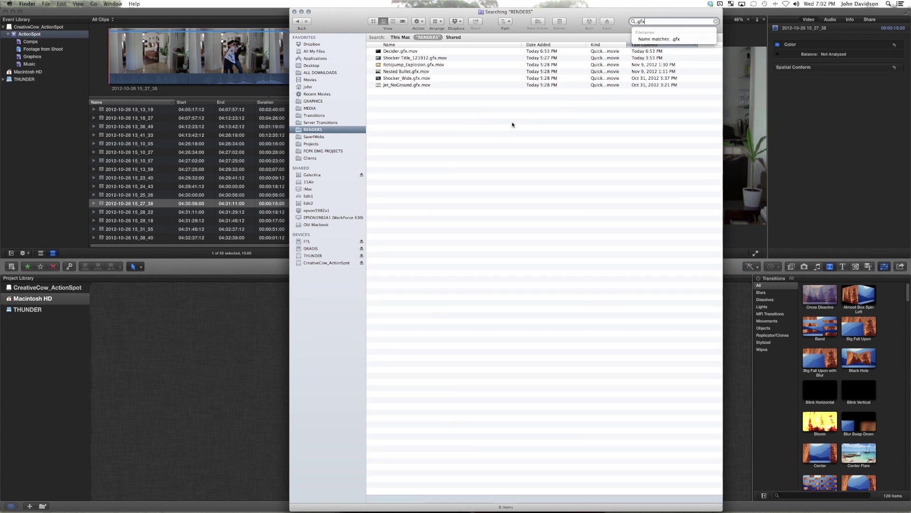
key("Return")
left_click(401, 85)
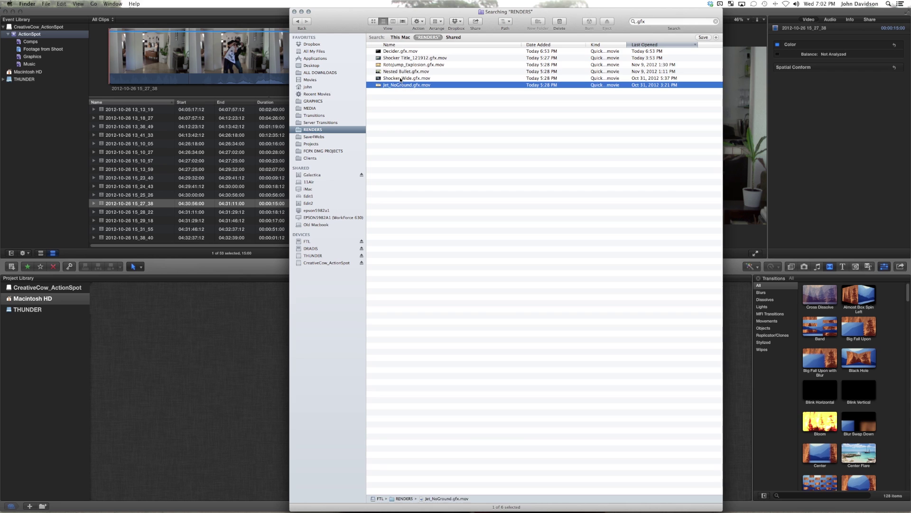
left_click(402, 79, "shift")
left_click(402, 72, "shift")
left_click(413, 65, "shift")
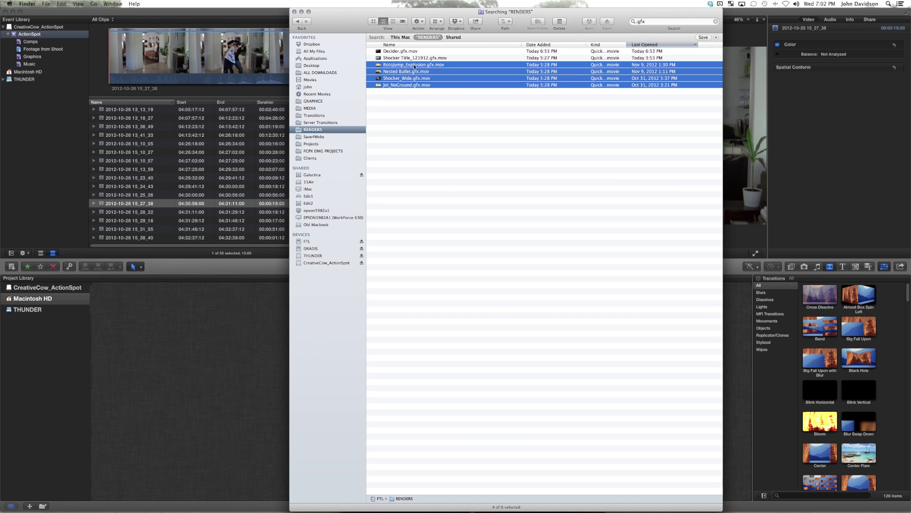
left_click_drag(443, 66, 77, 35)
Step: Back in Final Cut Pro, open the Graphics collection and play the Jet_NoGround.gfx clip
left_click(38, 107)
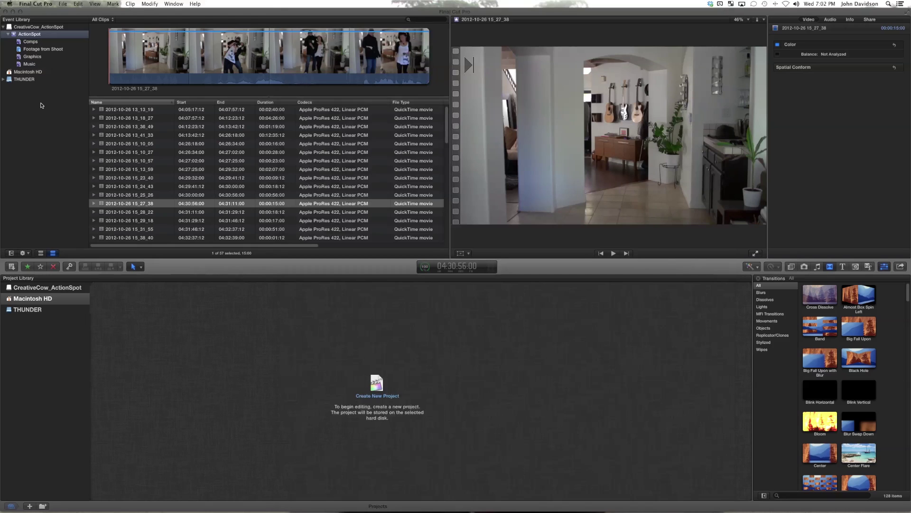
left_click(34, 57)
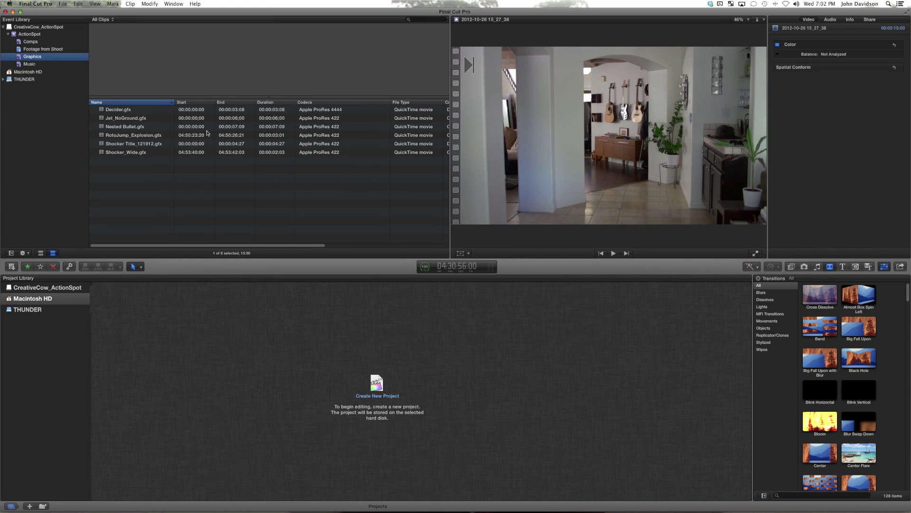
left_click(149, 117)
key("space")
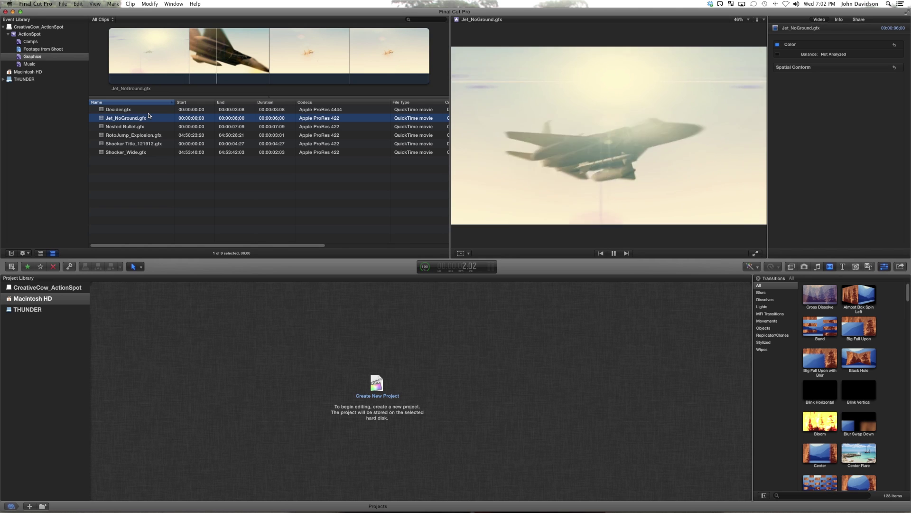
key("space")
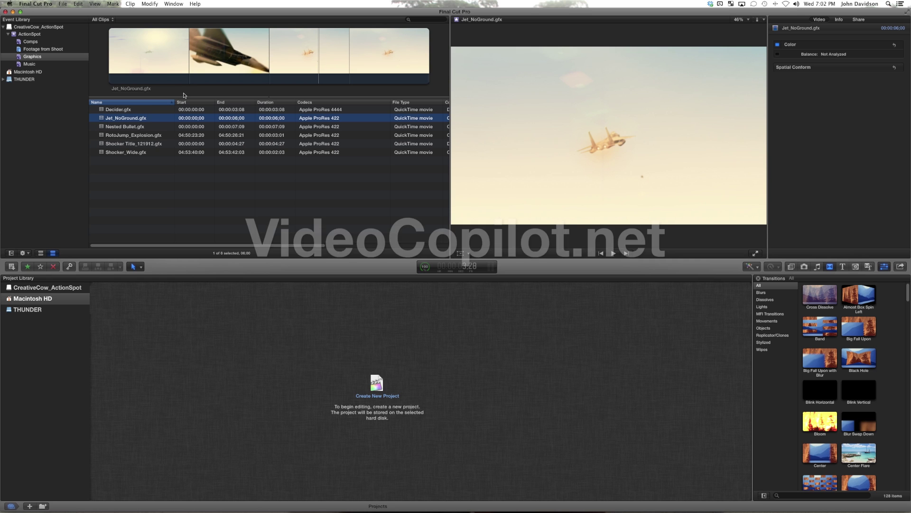
left_click(246, 77)
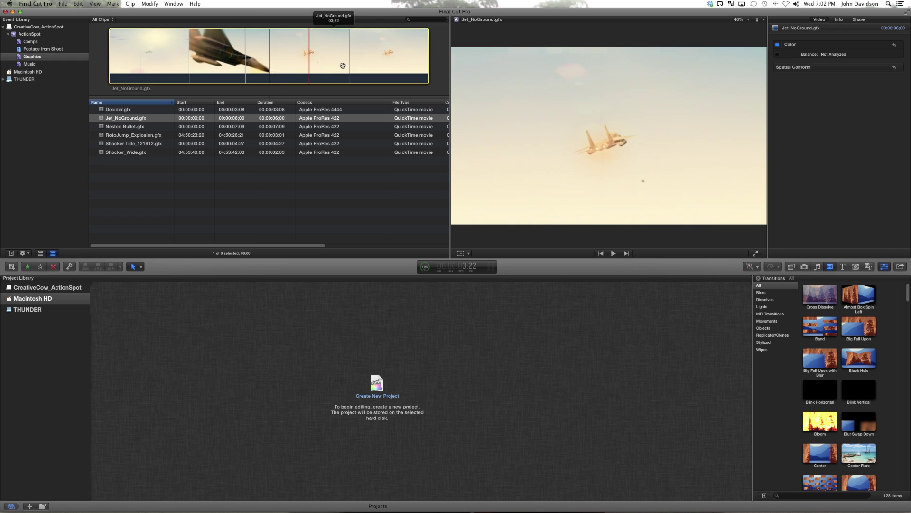
Step: Preview the Nested Bullet, RotoJump_Explosion, Shocker_Wide and Decider .gfx clips, marking a range on Decider
left_click(156, 129)
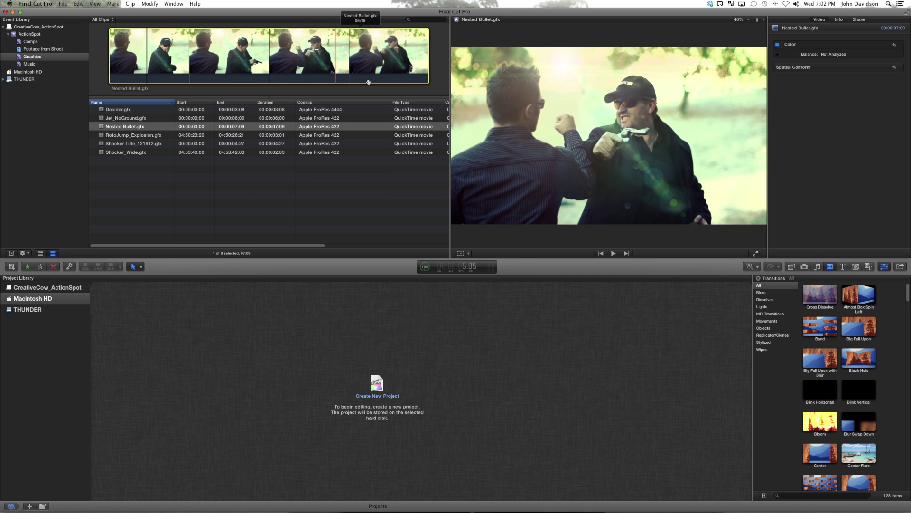
key("Down")
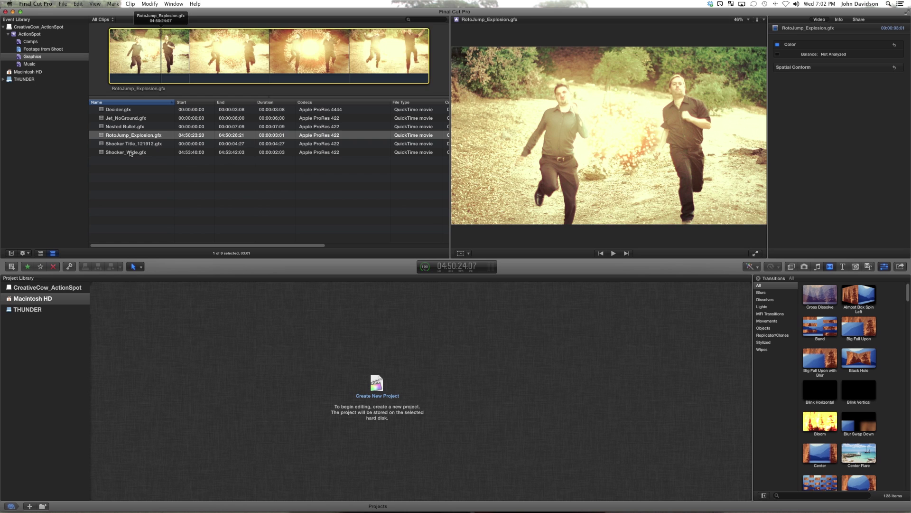
key("Down")
key("Down")
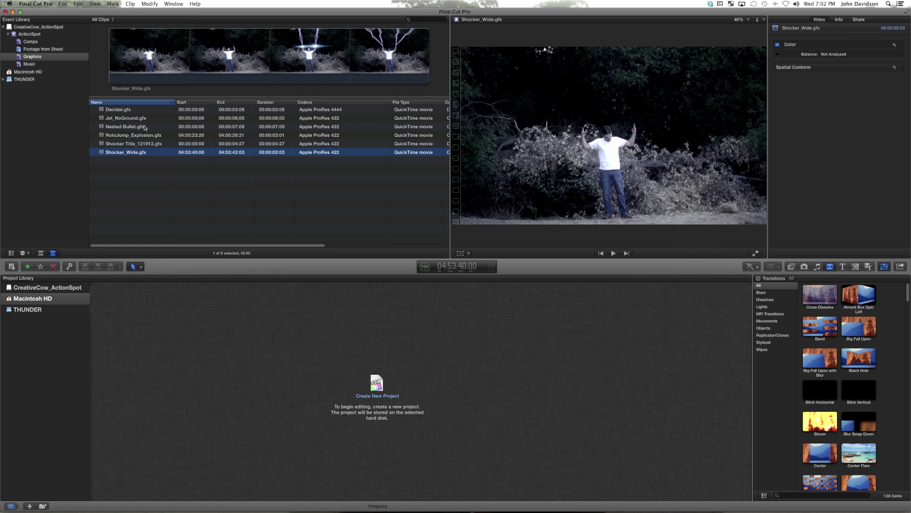
left_click(142, 118)
left_click(142, 110)
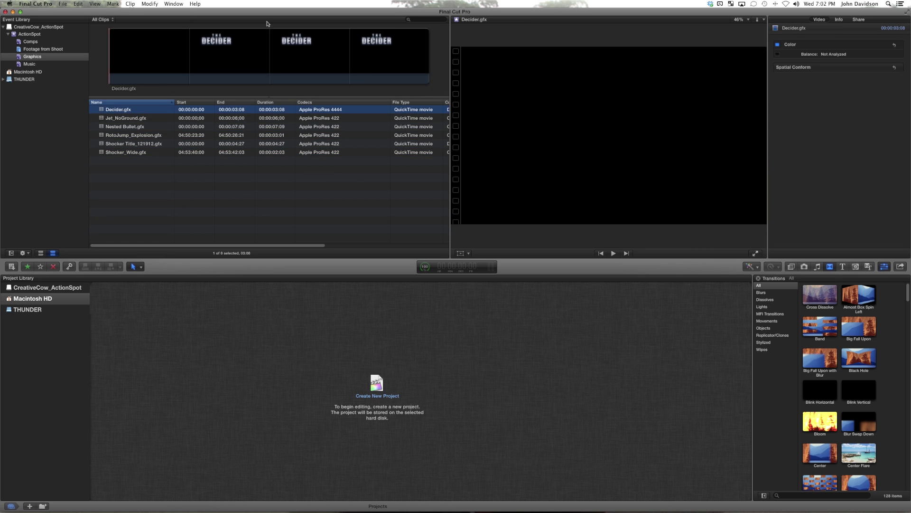
left_click_drag(252, 59, 129, 59)
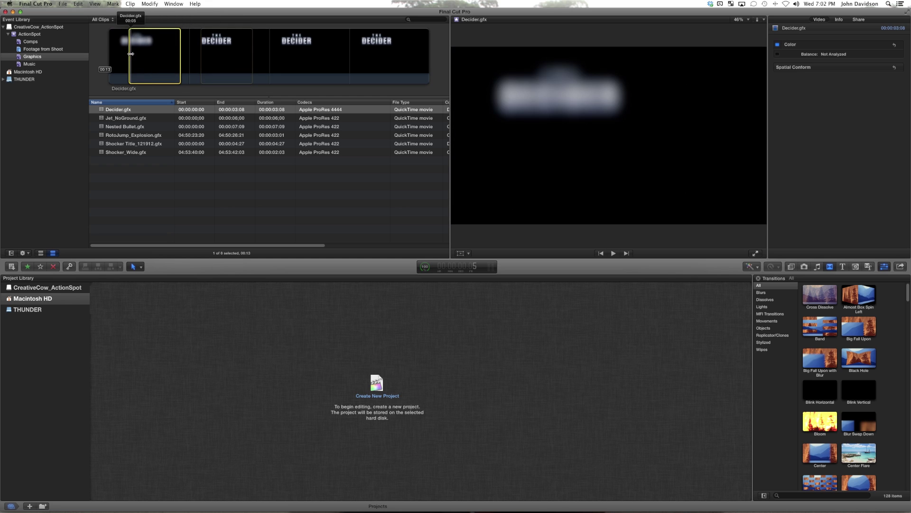
Step: Switch between Comps and Footage from Shoot, ending on the empty Comps collection
left_click(30, 42)
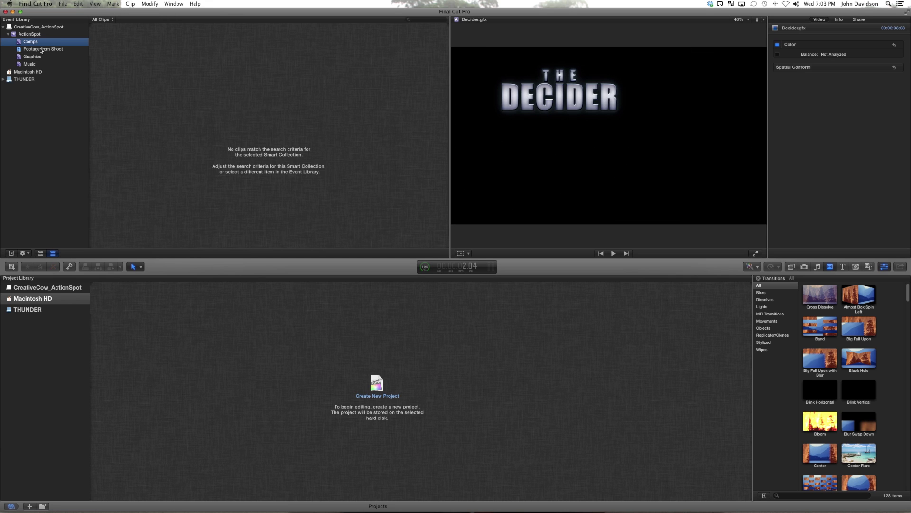
left_click(42, 50)
left_click(41, 43)
Step: Start a new compound clip named ActionNight_30_V1
left_click(64, 4)
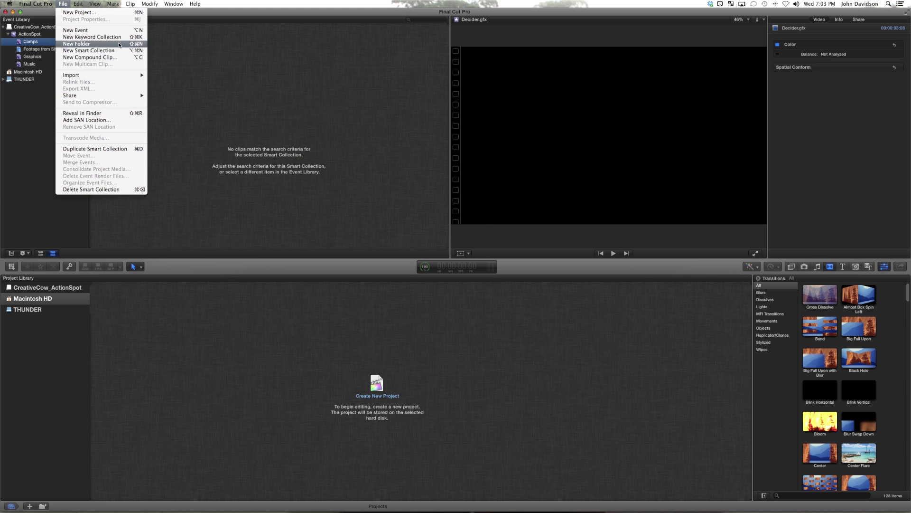
left_click(110, 57)
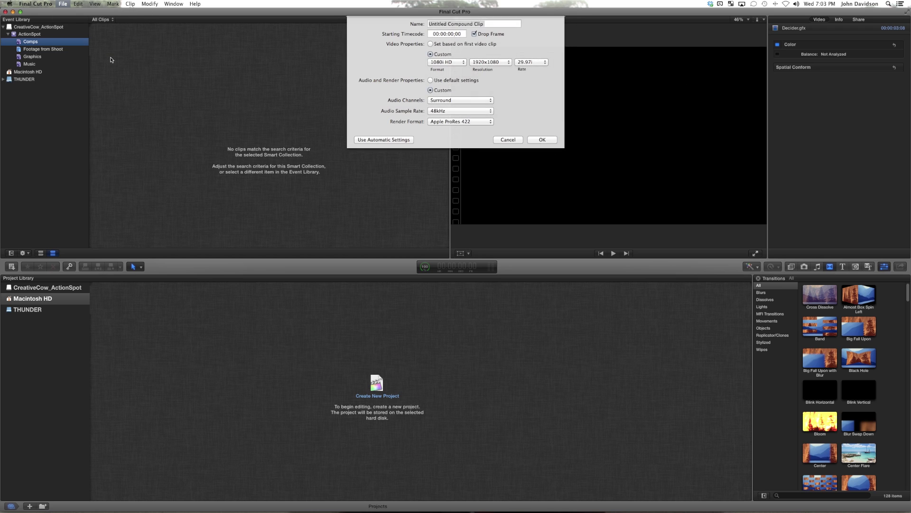
type("ActionSho")
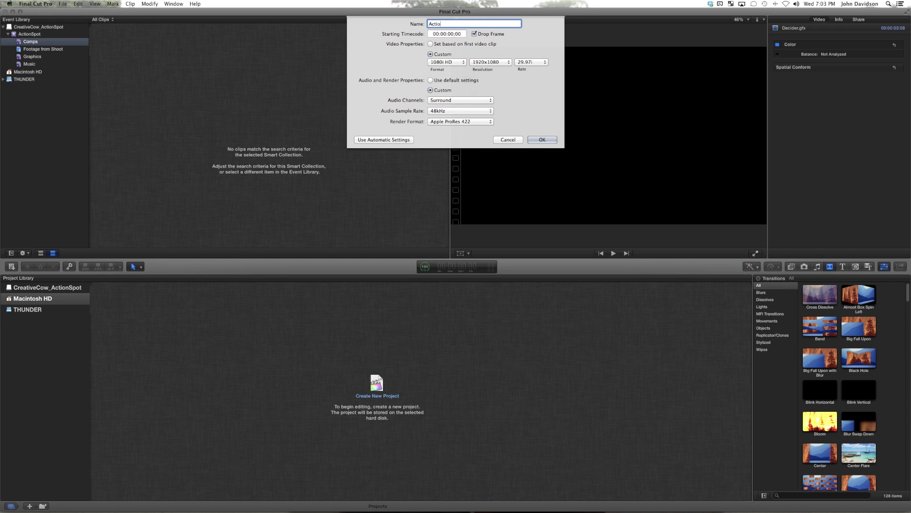
key("BackSpace")
key("BackSpace")
key("BackSpace")
type("Night_V1")
type("_30")
key("BackSpace")
key("BackSpace")
key("BackSpace")
key("Left")
key("Left")
type("30_")
Step: Give it custom 1080i HD video, a 01:00:00 starting timecode and Stereo audio, then create it
left_click(454, 44)
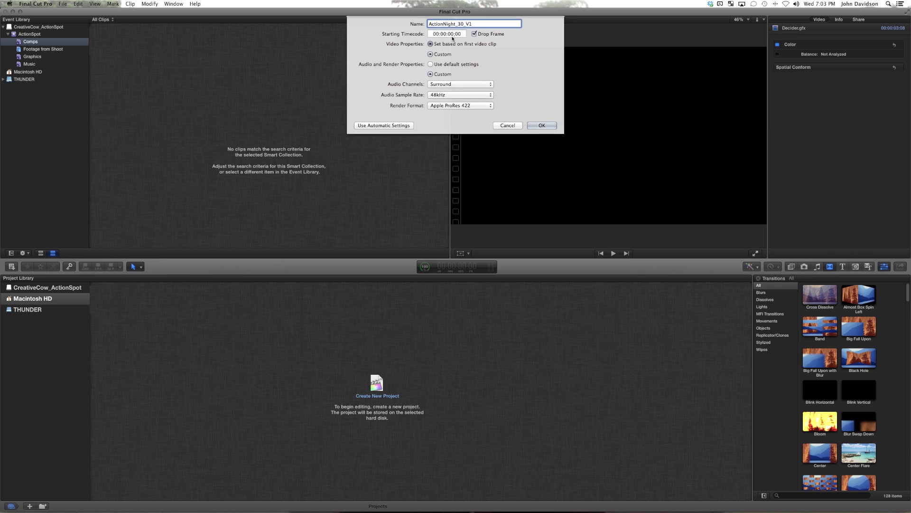
left_click(442, 53)
left_click(475, 34)
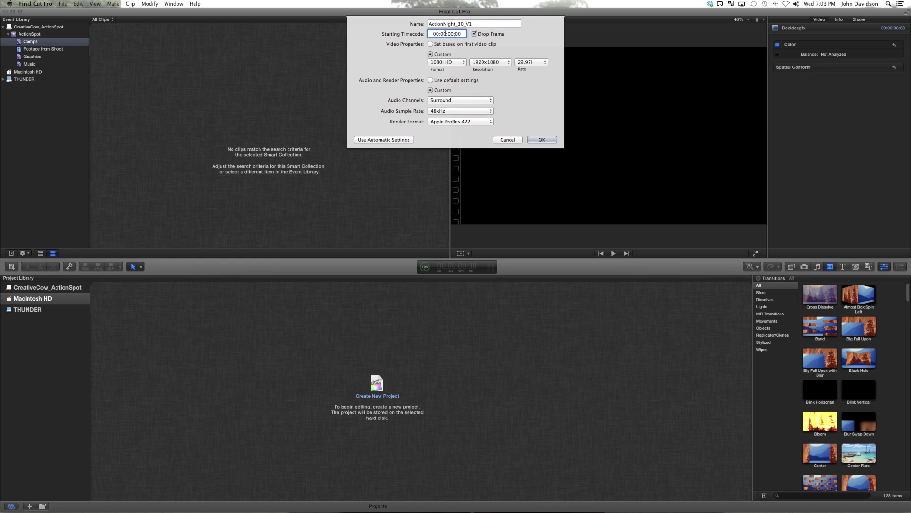
type("10000")
left_click(469, 101)
left_click(466, 106)
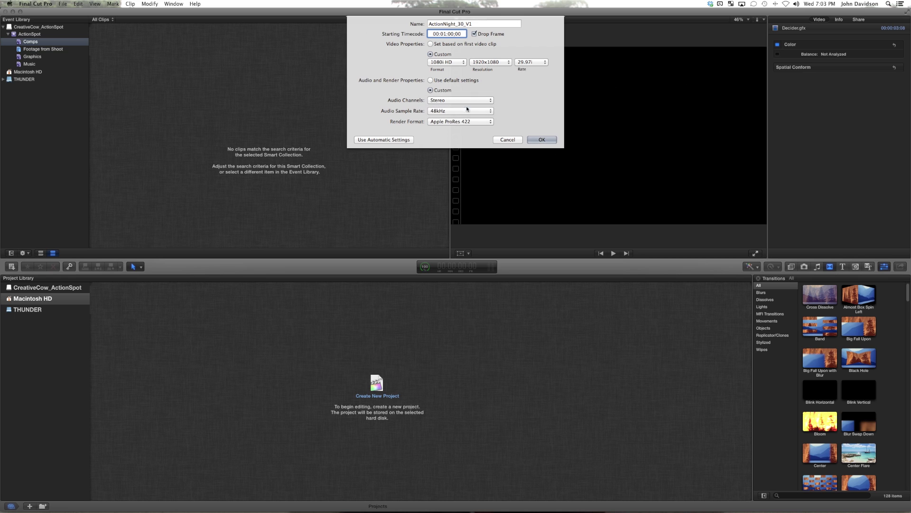
left_click(541, 140)
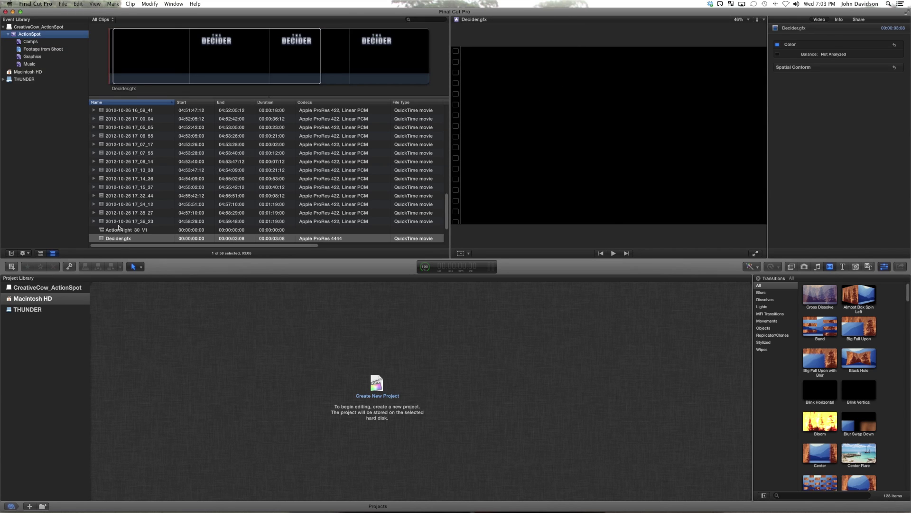
Step: Open the ActionNight_30_V1 compound clip from Comps in the timeline and select it in the browser
left_click(47, 42)
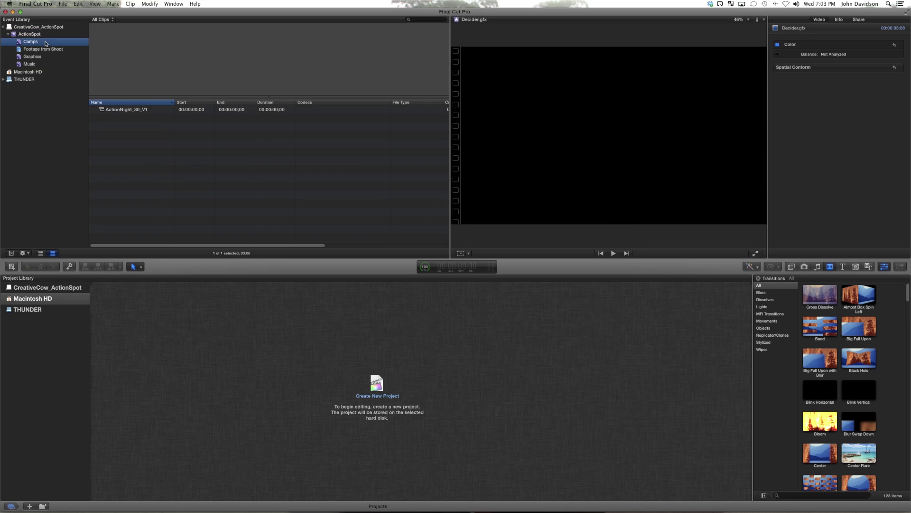
double_click(145, 112)
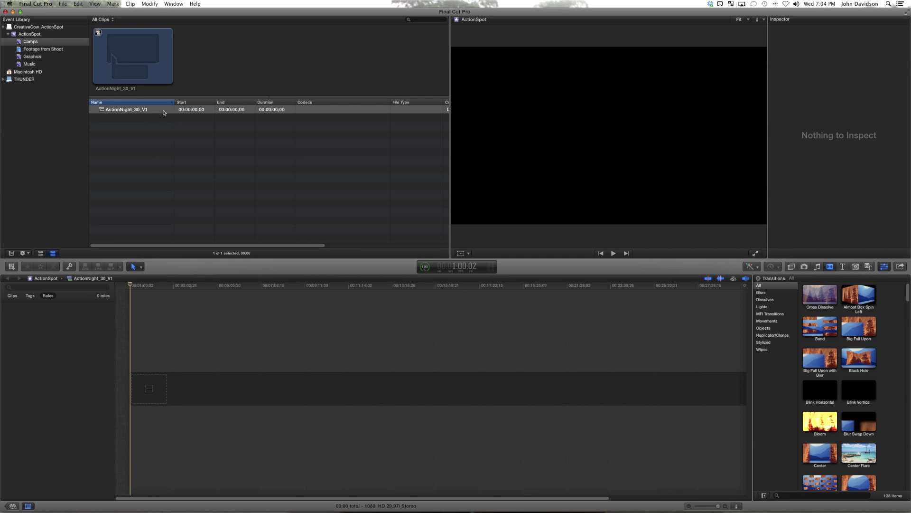
left_click(140, 111)
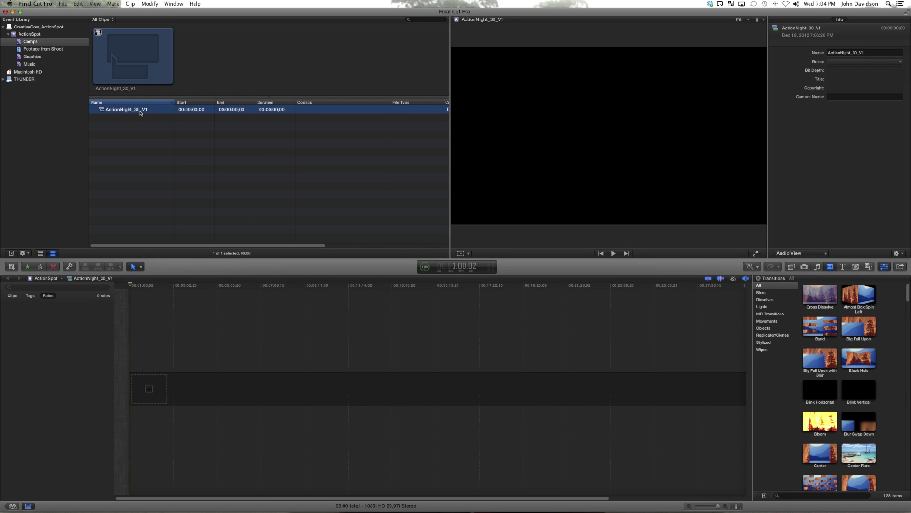
right_click(140, 112)
left_click(119, 119)
left_click(130, 4)
mouse_move(99, 6)
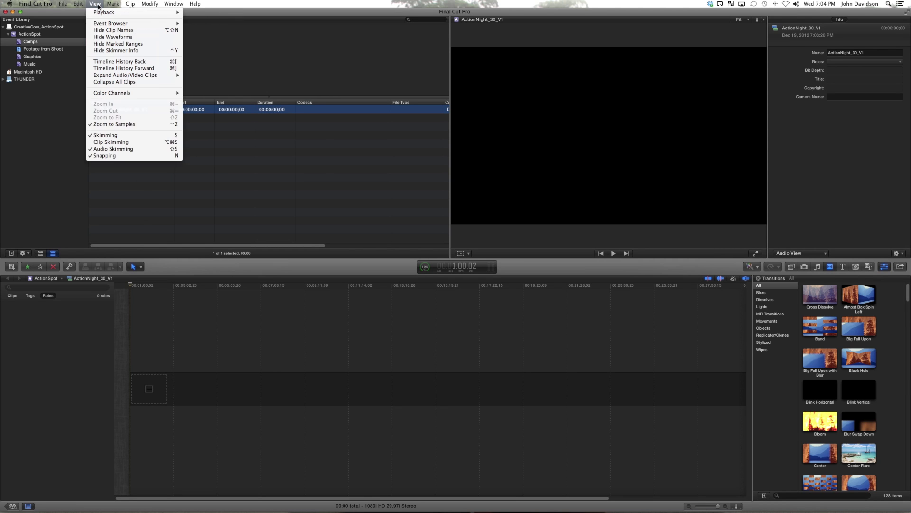
mouse_move(67, 6)
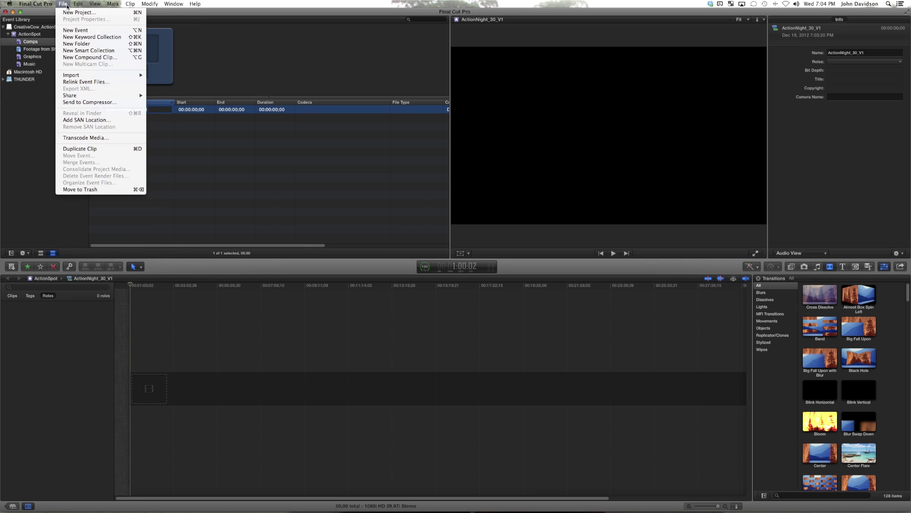
left_click(182, 119)
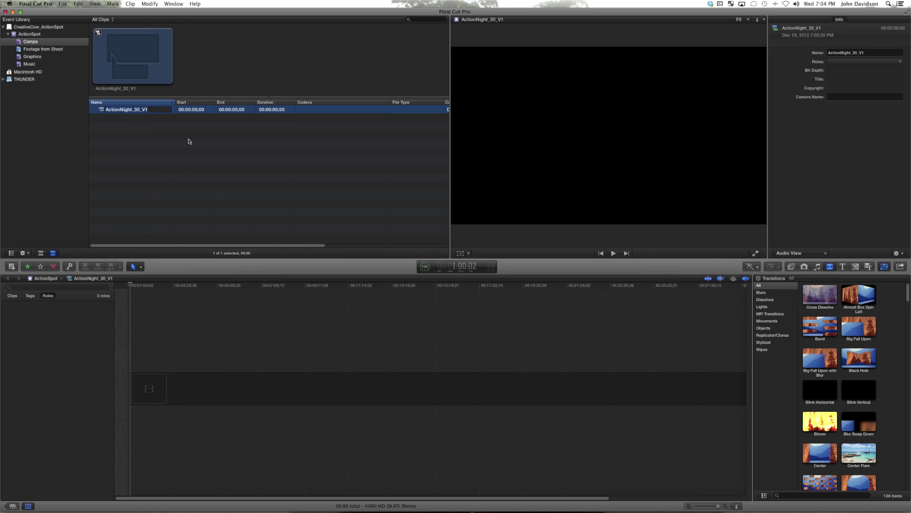
left_click(121, 128)
left_click(117, 111)
key("super+d")
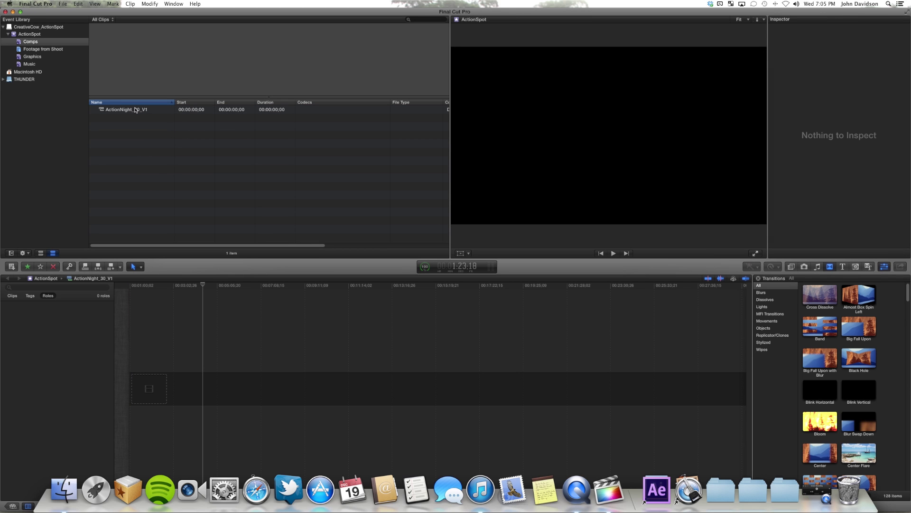
left_click(135, 109)
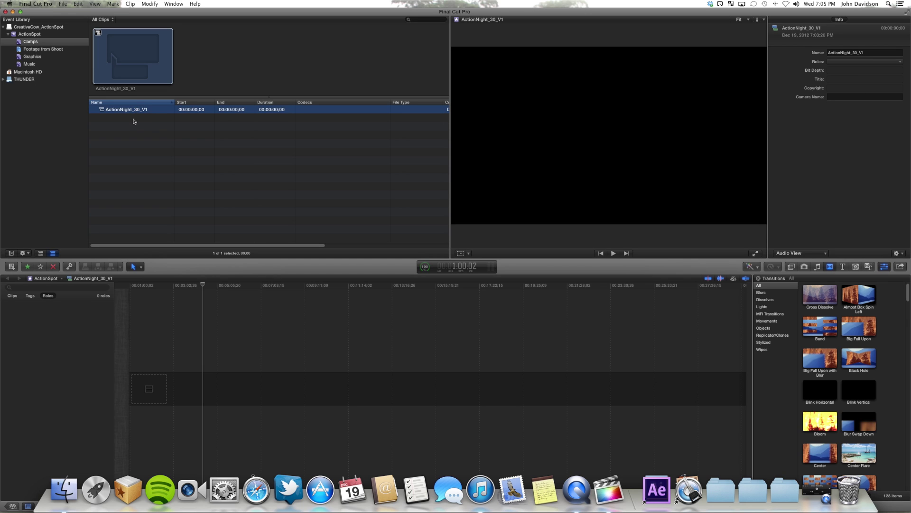
Step: Reselect ActionNight_30_V1, browse Footage from Shoot and Graphics, then show the empty Music collection
left_click(135, 129)
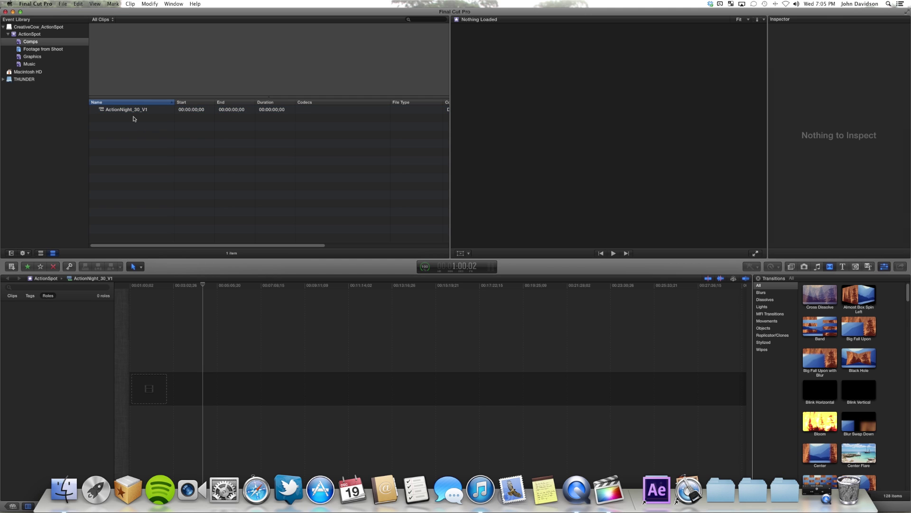
left_click(134, 110)
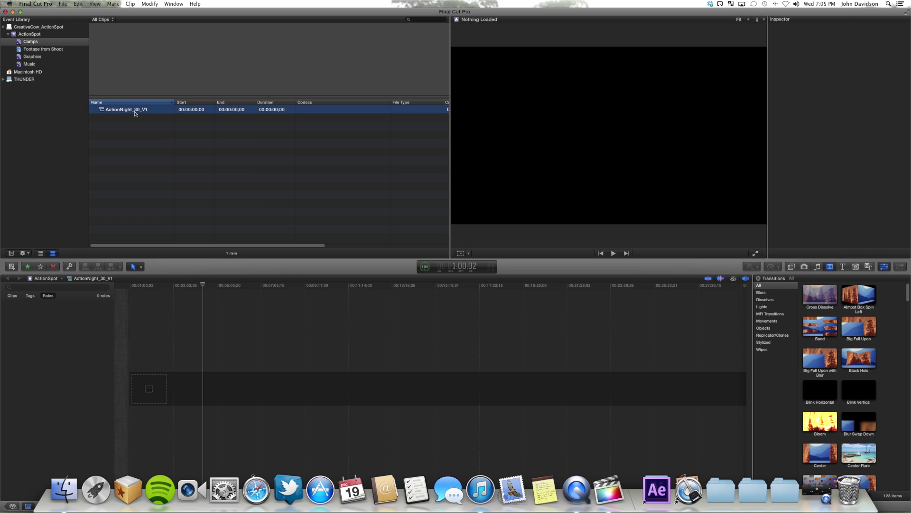
left_click(49, 51)
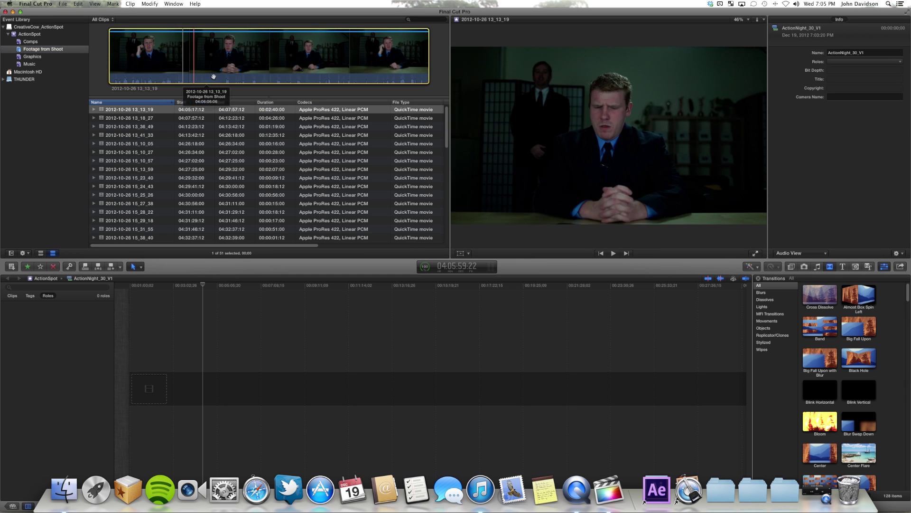
left_click(222, 74)
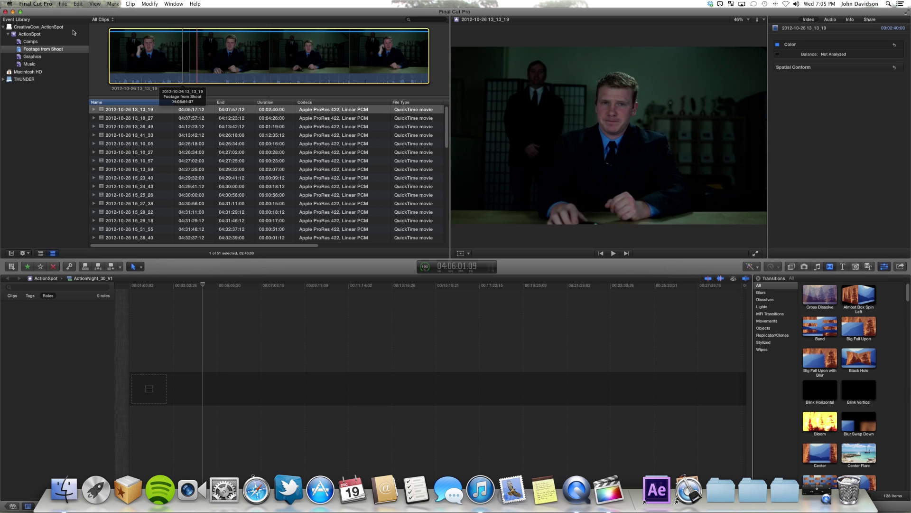
left_click(32, 56)
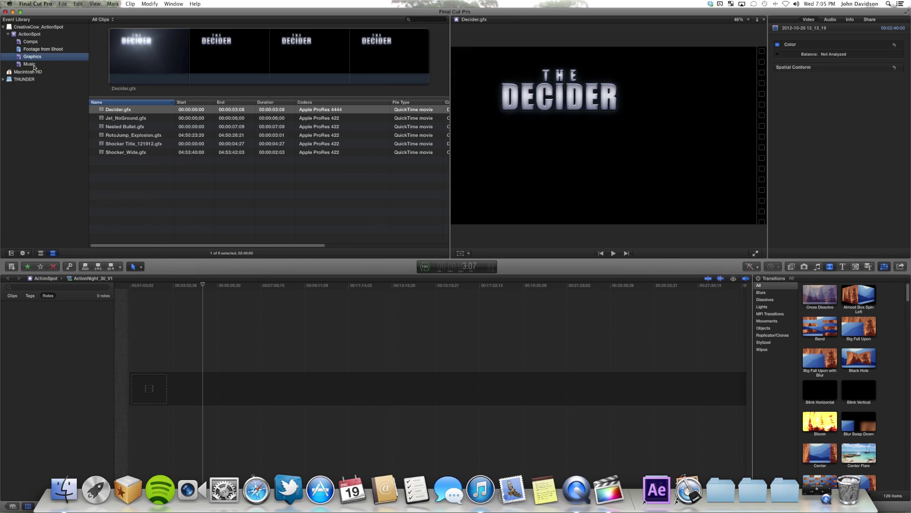
left_click(31, 64)
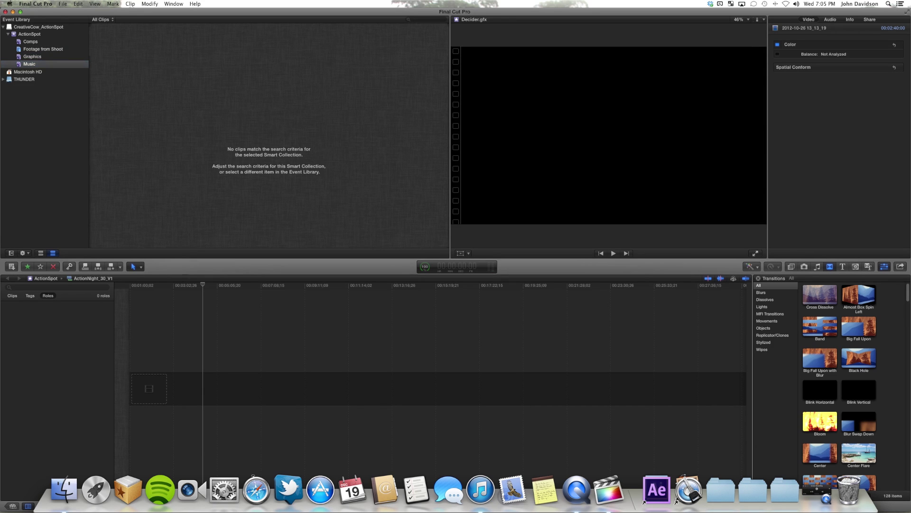
Step: In the Music and Sound browser, view the Extreme Music playlist, then the CCow-MFI Spot playlist's tracks
left_click(818, 267)
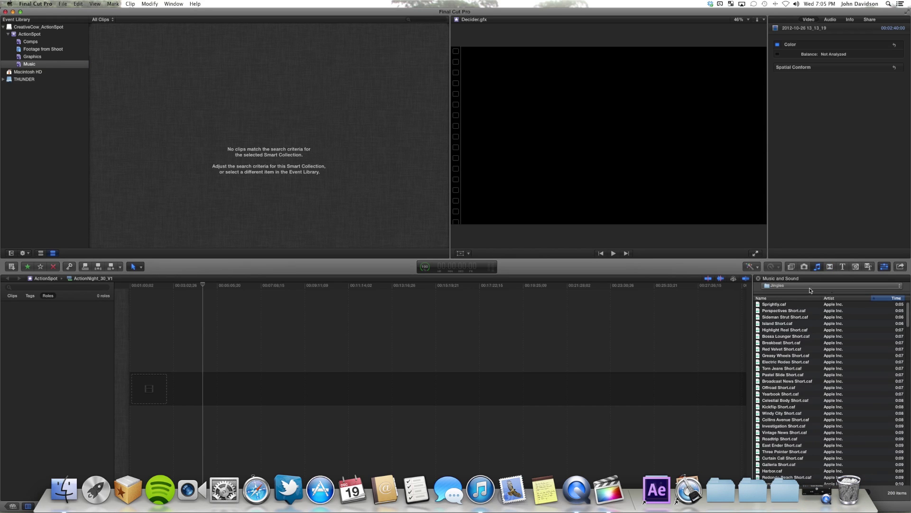
left_click(811, 288)
scroll(812, 288, "up", 15)
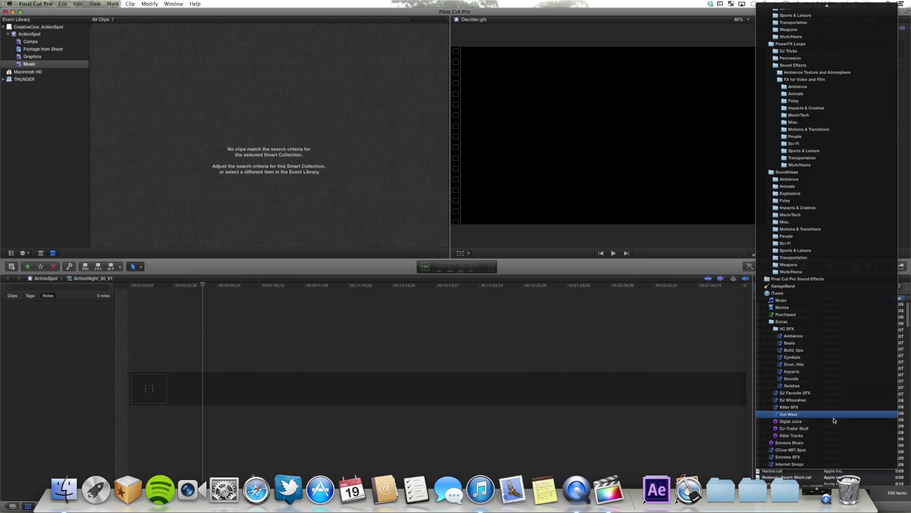
left_click(818, 447)
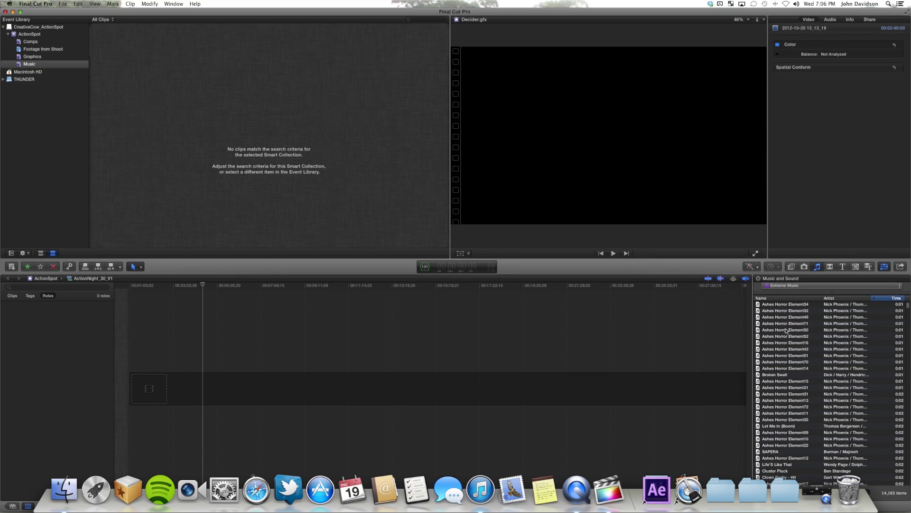
left_click(807, 289)
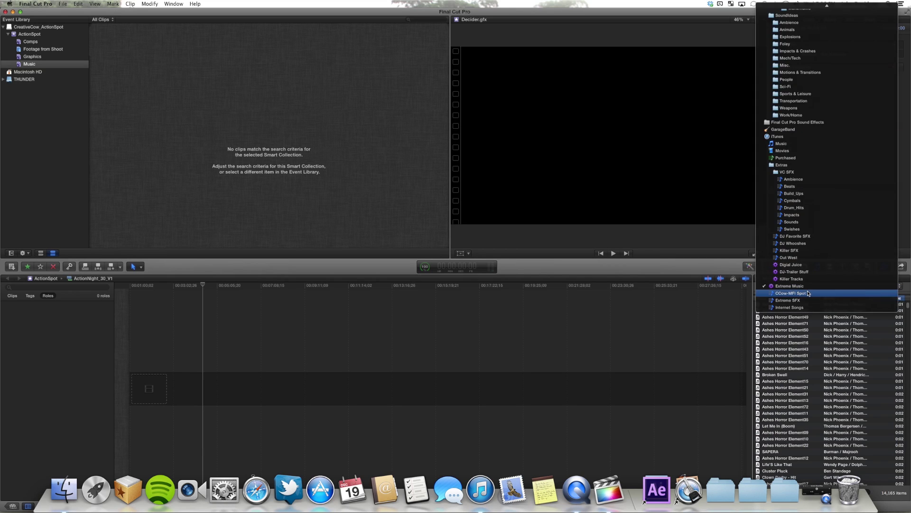
left_click(809, 292)
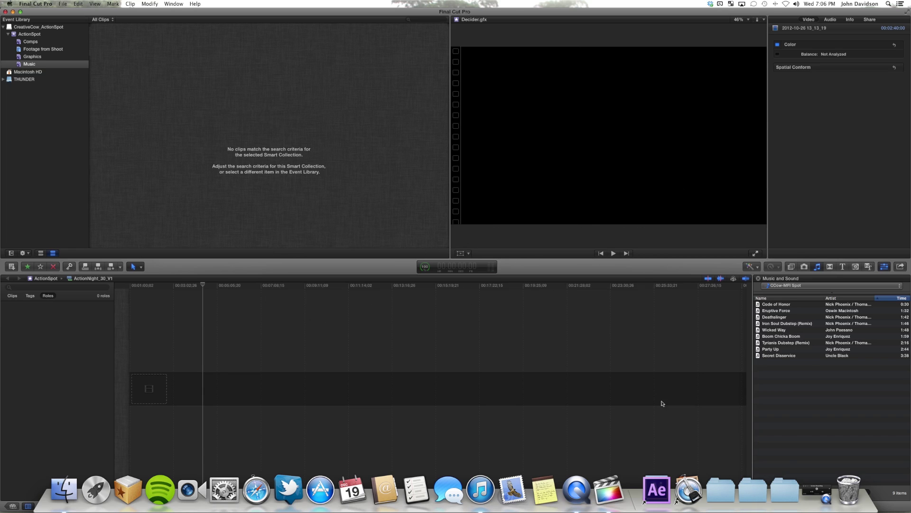
left_click(480, 488)
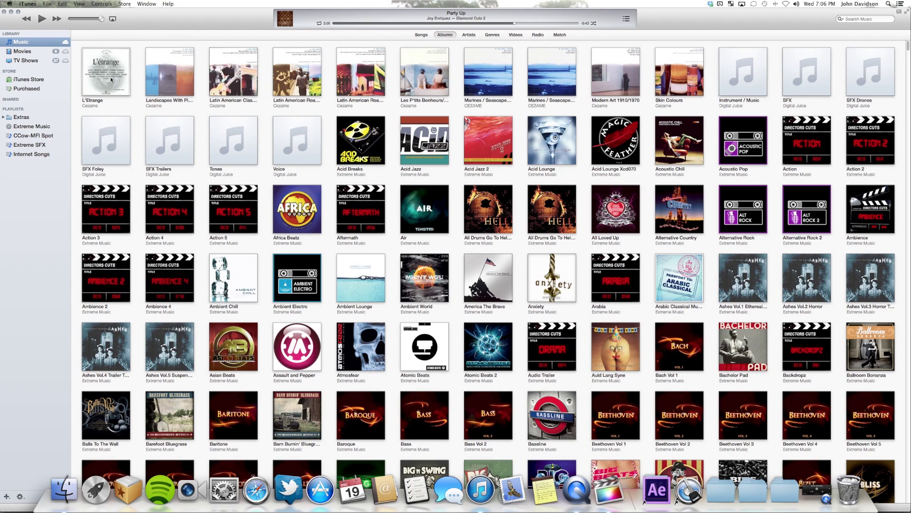
Step: In iTunes, drag Hidin' From Smokey from Extreme Music into CCow-MFI Spot and confirm it was added
left_click(47, 136)
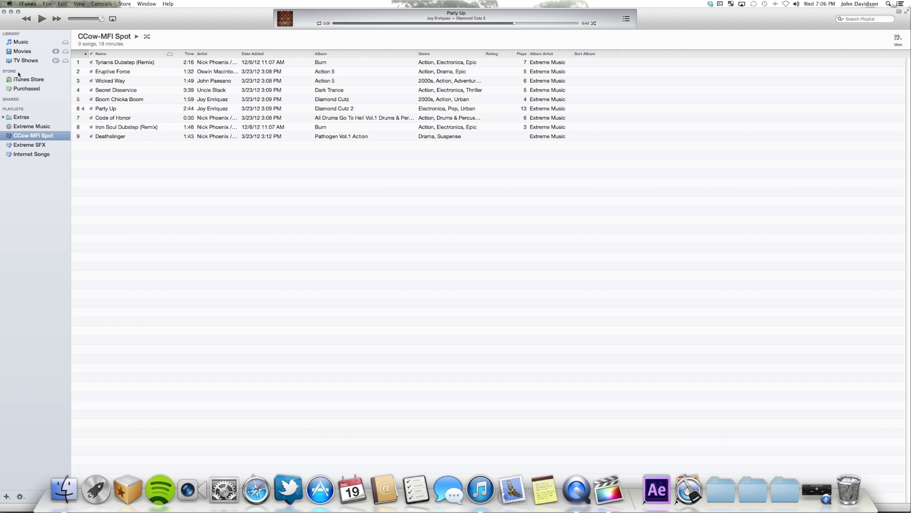
left_click(37, 126)
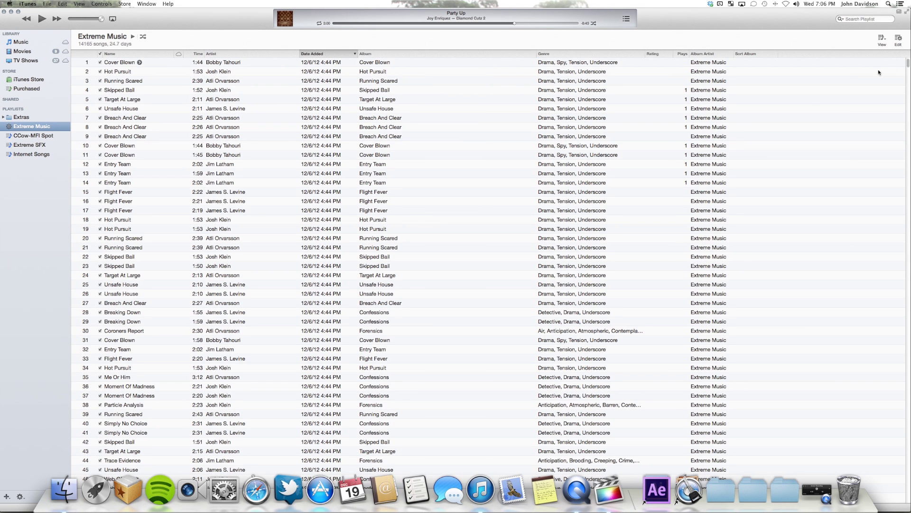
scroll(352, 205, "down", 10)
scroll(352, 205, "down", 10)
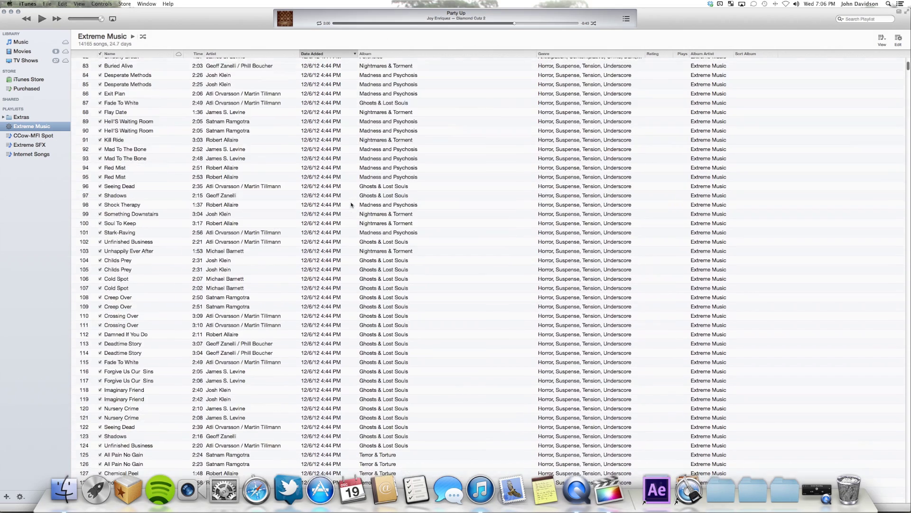
scroll(353, 205, "down", 20)
left_click(167, 241)
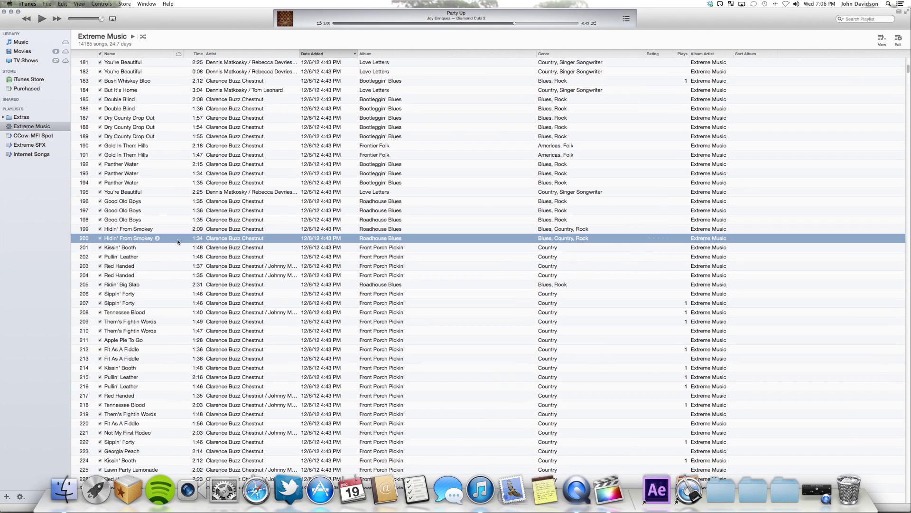
left_click_drag(184, 241, 42, 138)
left_click(41, 137)
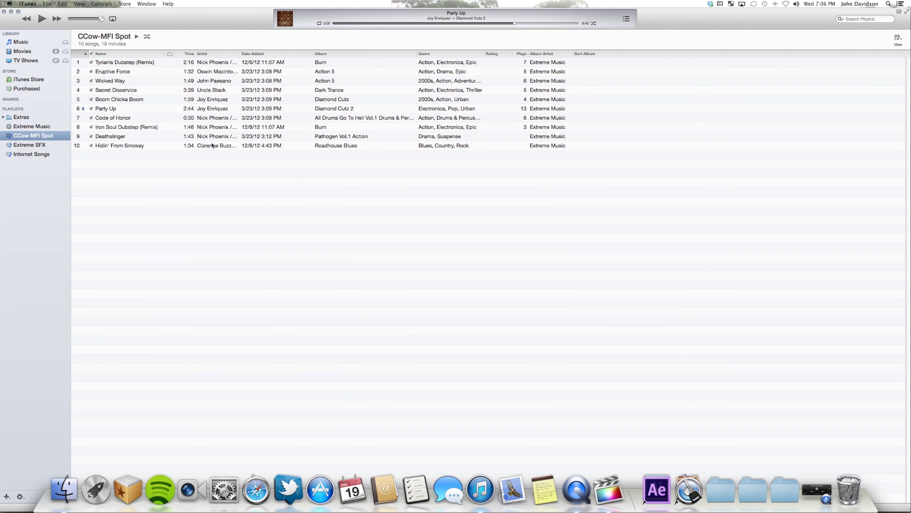
left_click(124, 148)
key("super+Tab")
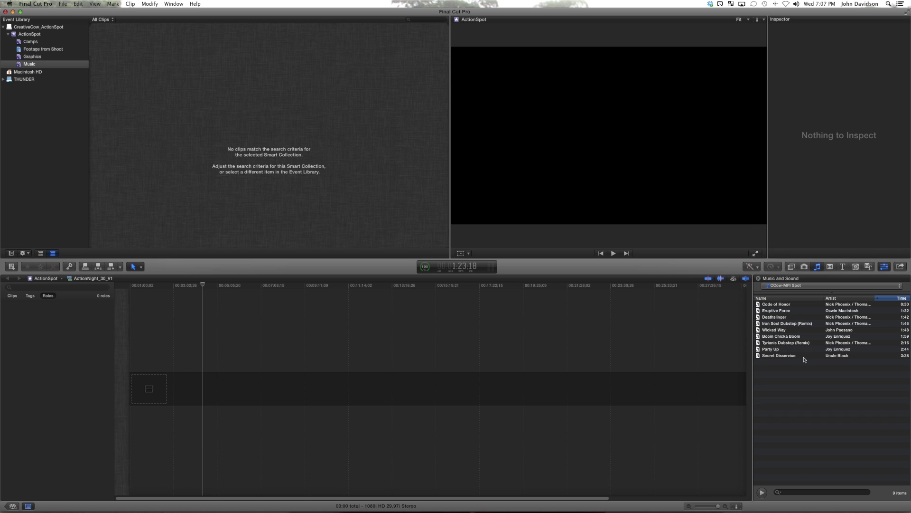
Step: Reload the Music and Sound browser so CCow-MFI Spot lists ten tracks, then move the timeline playhead
left_click(818, 267)
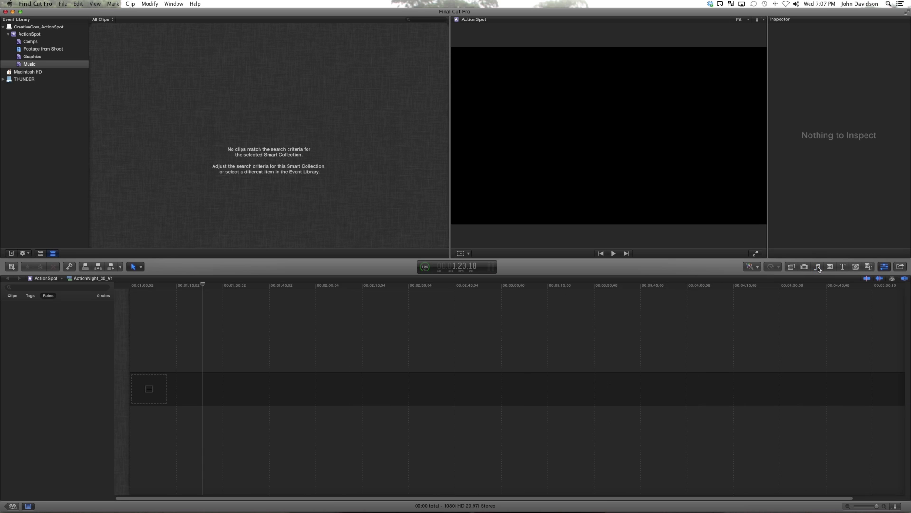
left_click(818, 268)
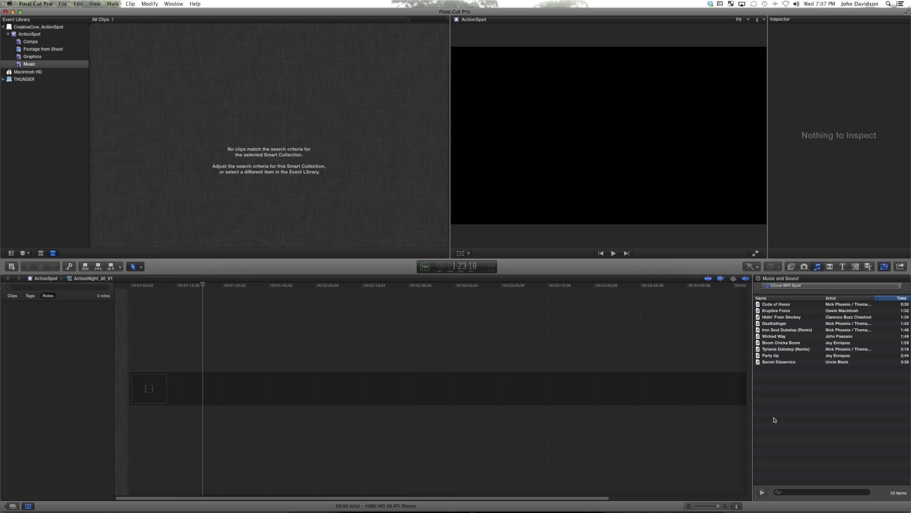
left_click(172, 346)
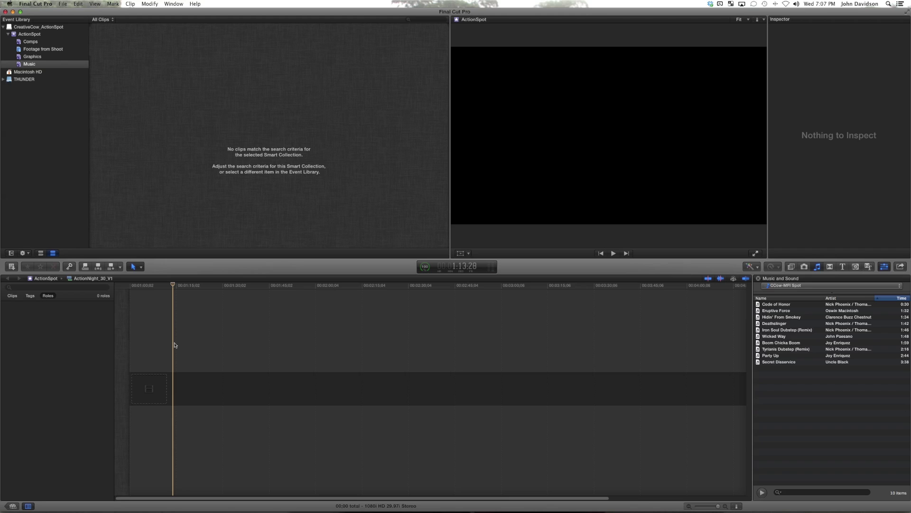